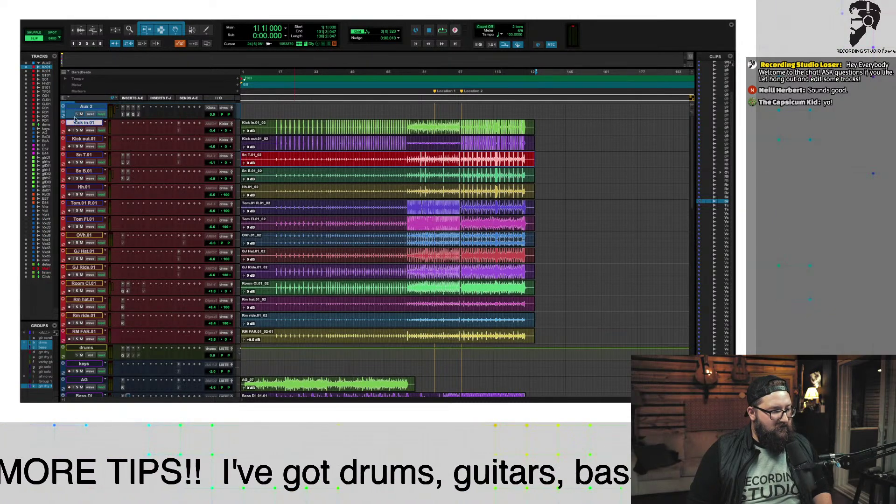
- Select the drum tracks from Kick in through RM FAR and group them as "drm"
left_click(488, 126)
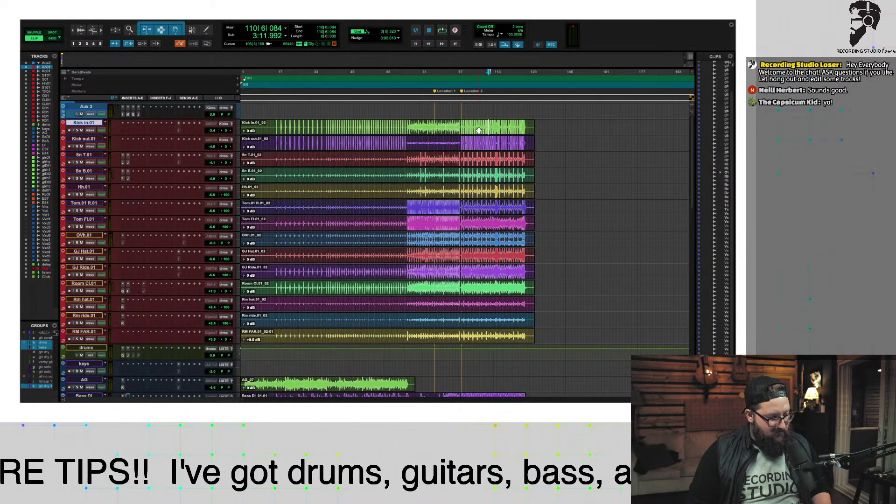
left_click(477, 128)
left_click(421, 127)
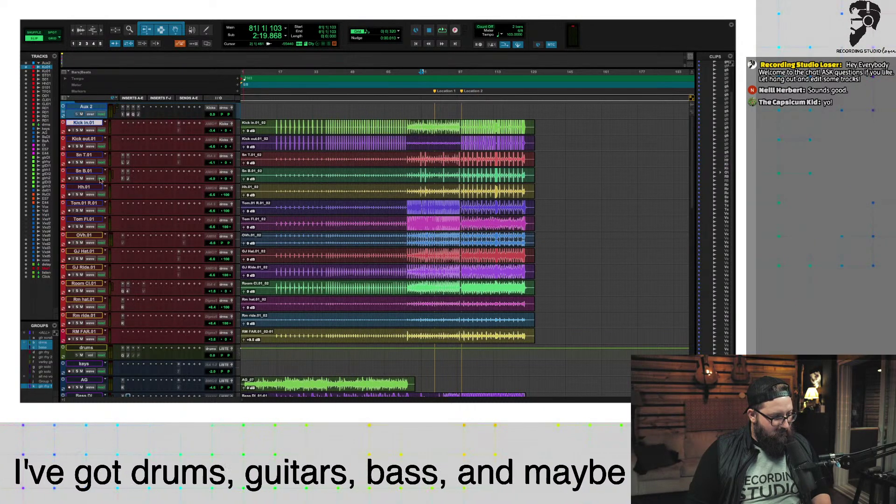
left_click(89, 332, "shift")
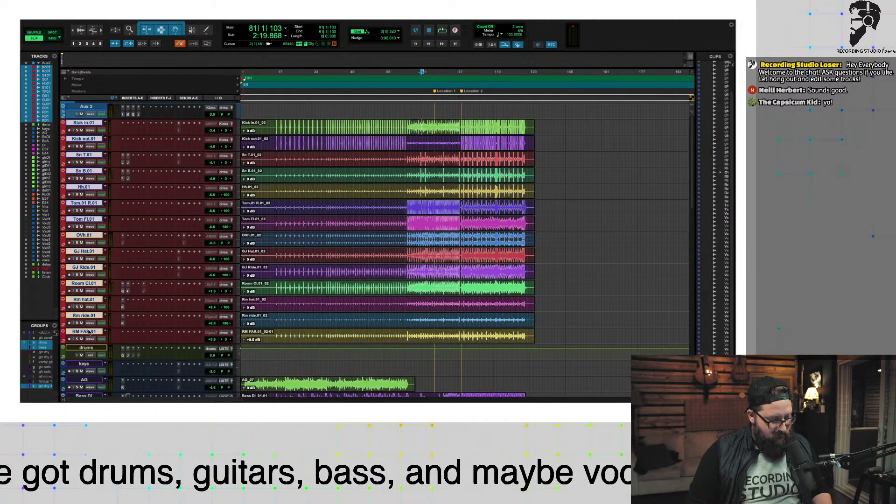
key("super+g")
type("drm")
key("Return")
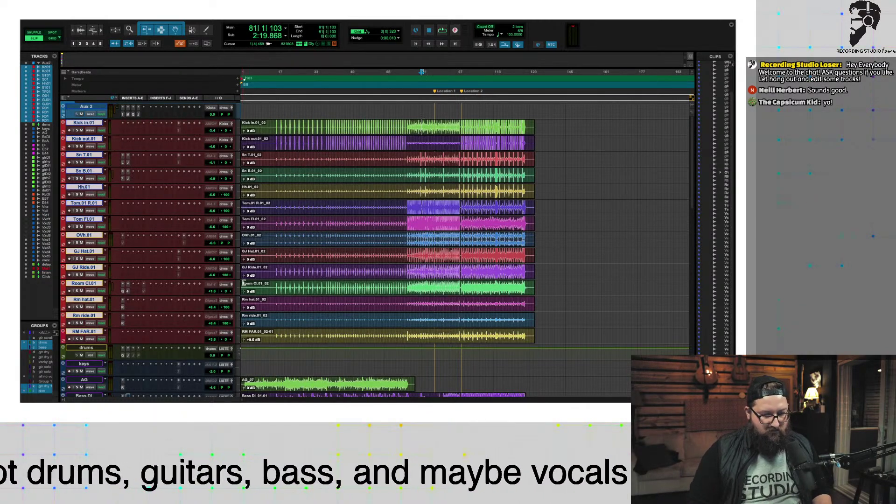
- Test the new group by selecting a time range across all the drum tracks, from about bar 40 to bar 113
left_click(495, 155)
left_click(480, 154)
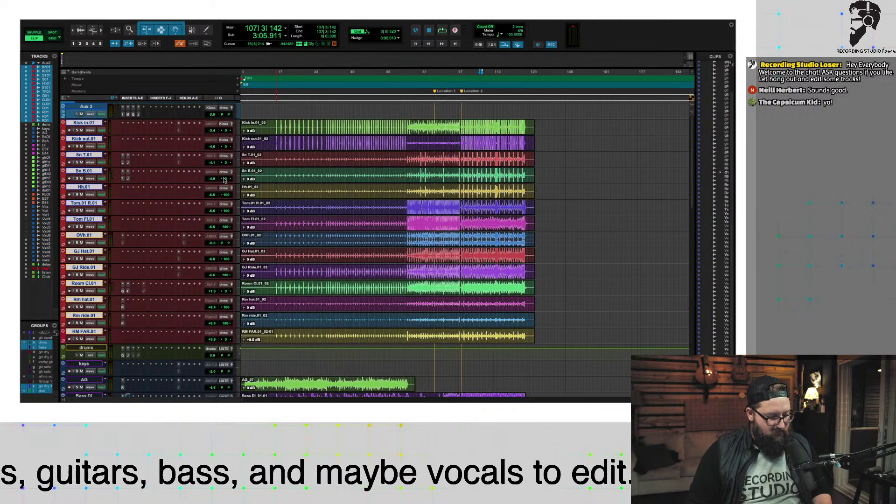
left_click(496, 126)
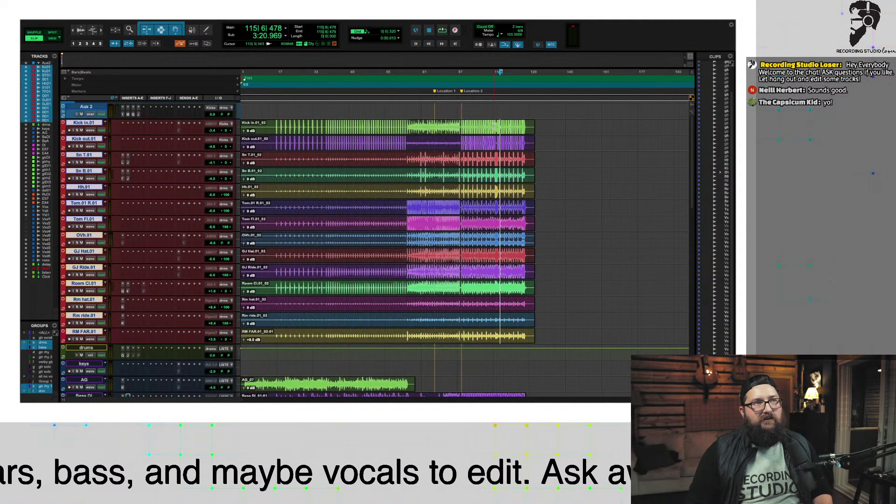
left_click_drag(494, 126, 330, 127)
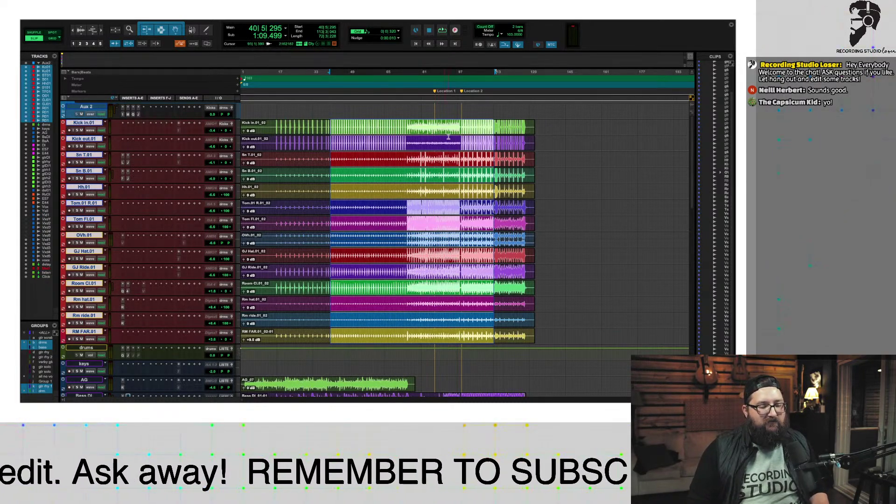
- Play back the soloed drum tracks from just before the Location 2 marker
left_click(460, 127)
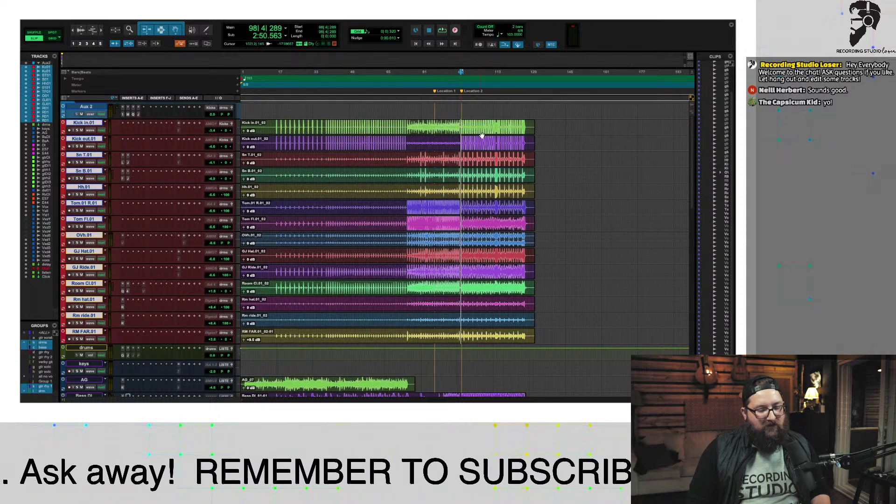
key("space")
key("space")
key("space")
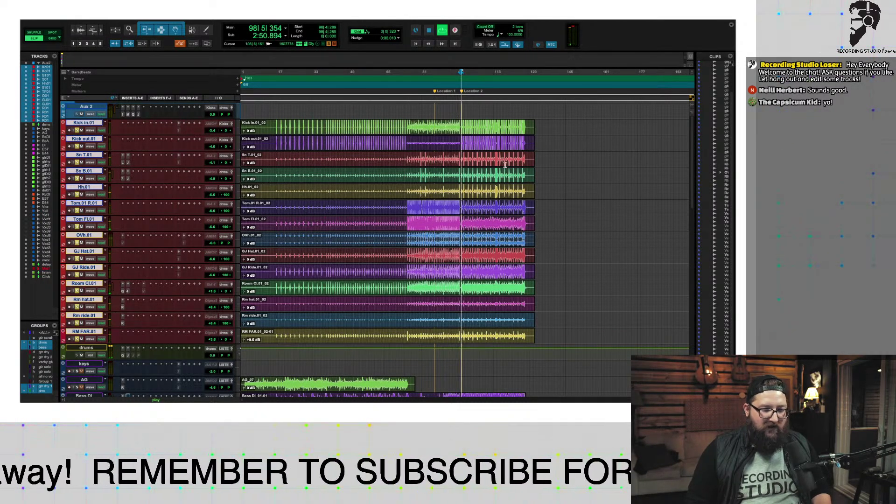
key("ctrl+bracketright")
key("ctrl+bracketright")
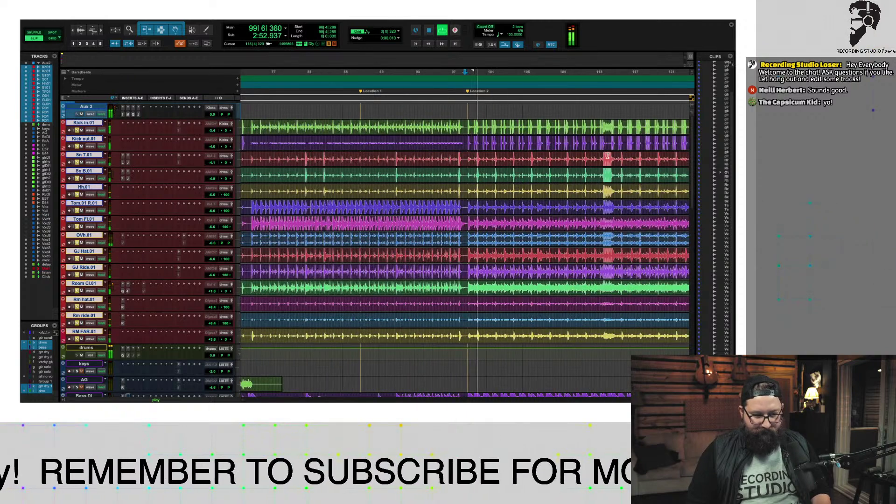
key("space")
- Examine the drum hits' timing against the grid in the section after Location 2
scroll(516, 154, "right", 3)
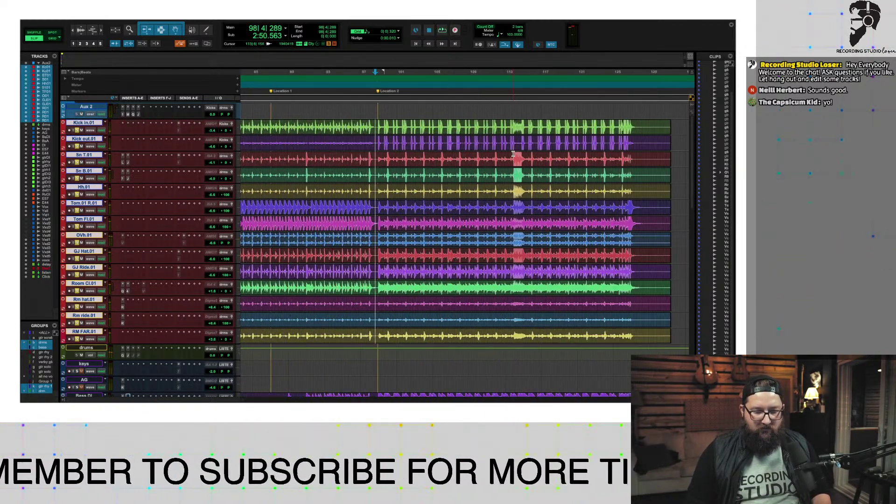
key("ctrl+bracketright")
key("ctrl+bracketright")
key("ctrl+bracketright")
key("ctrl+bracketright")
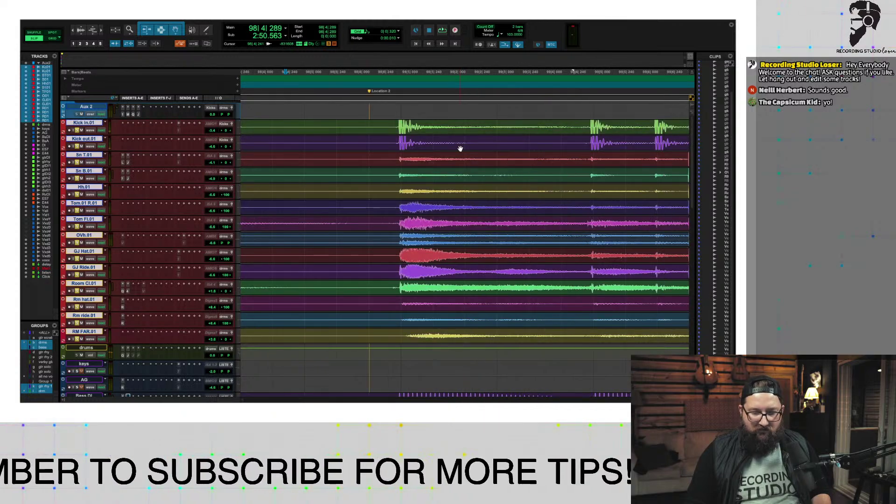
scroll(460, 148, "right", 2)
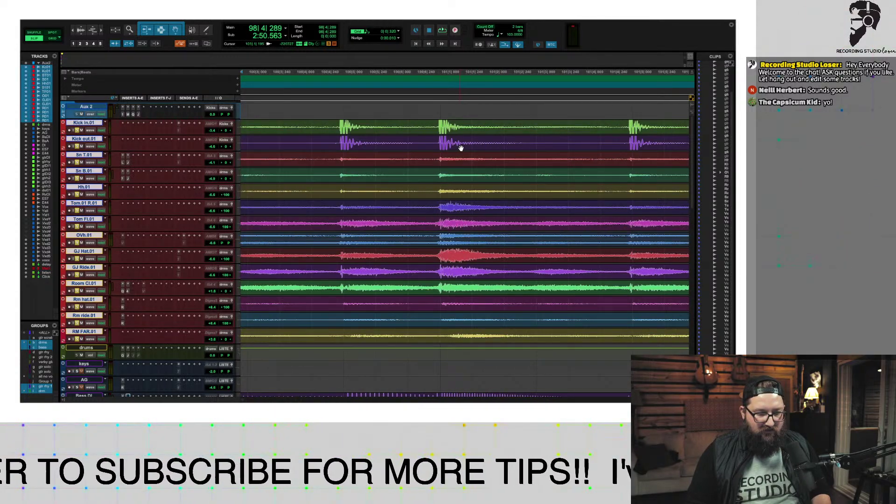
scroll(460, 148, "right", 2)
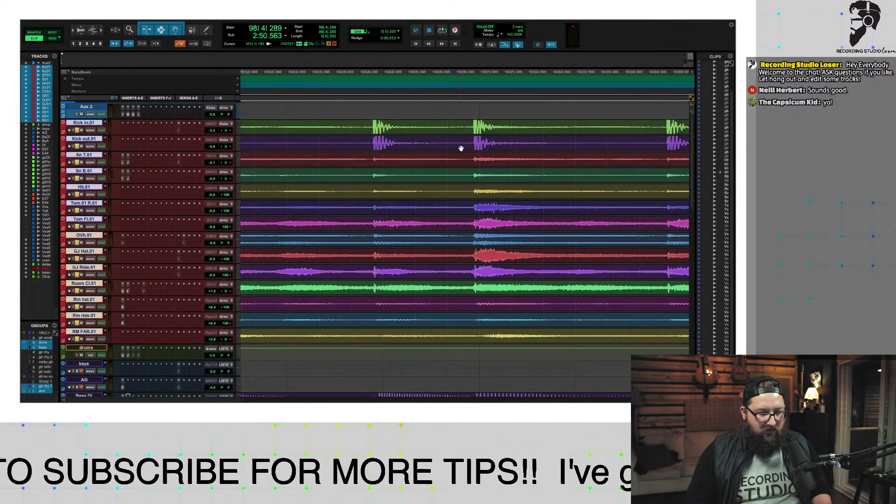
scroll(461, 149, "right", 2)
scroll(461, 149, "right", 4)
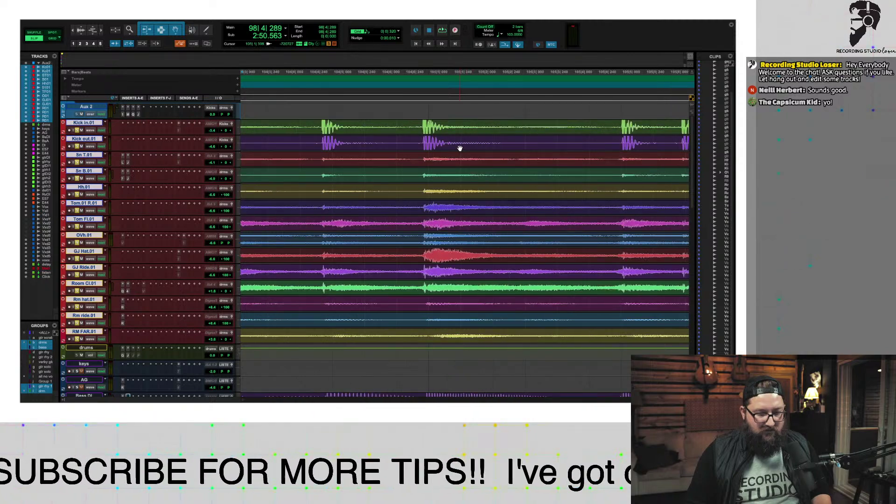
scroll(459, 148, "left", 3)
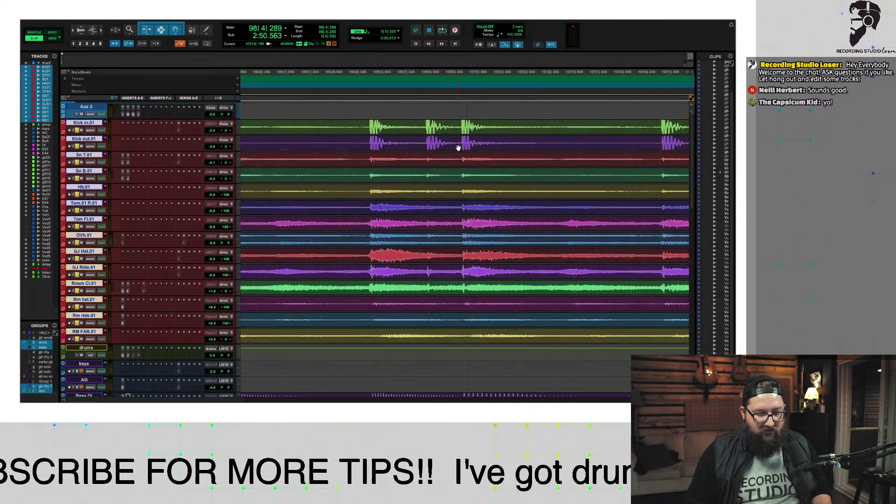
scroll(458, 147, "right", 4)
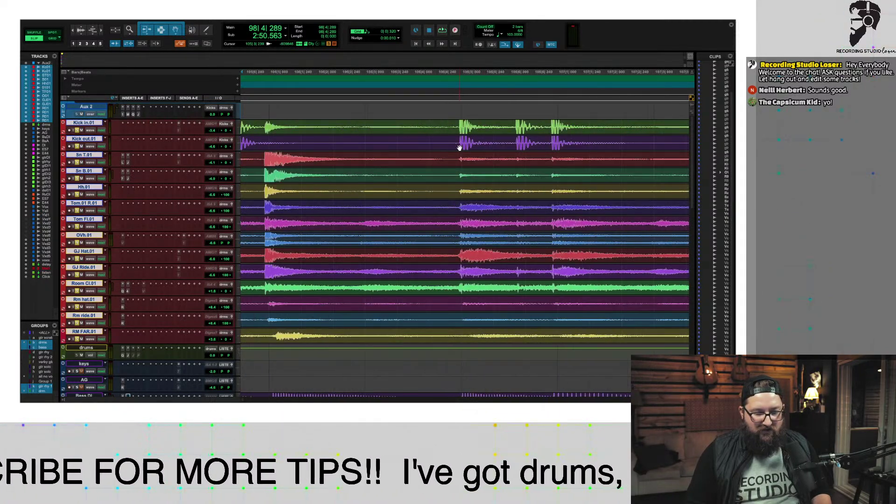
- Select all the drum clips and nudge them 20 ms later in 10 ms increments
key("ctrl+a")
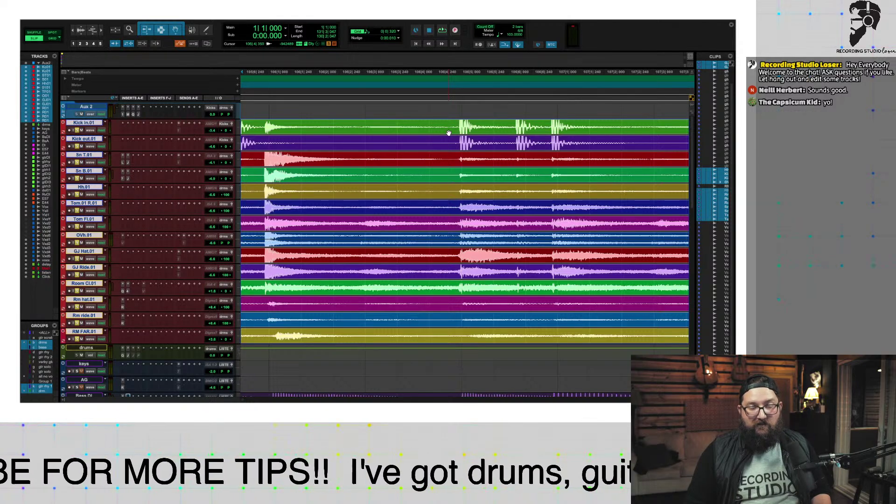
key("KP_Add")
key("KP_Add")
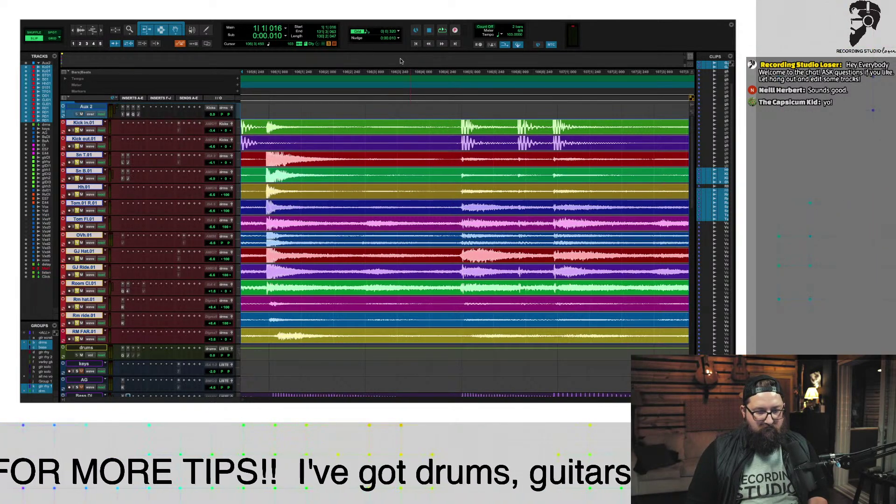
key("KP_Subtract")
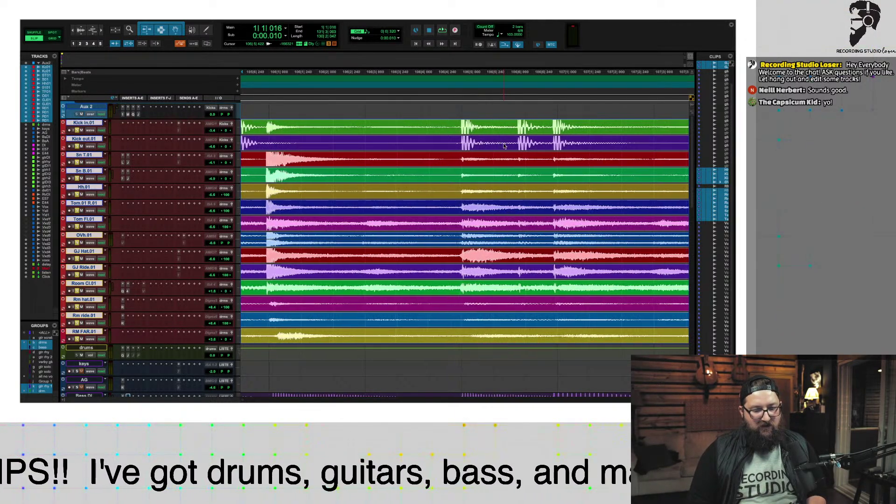
key("KP_Add")
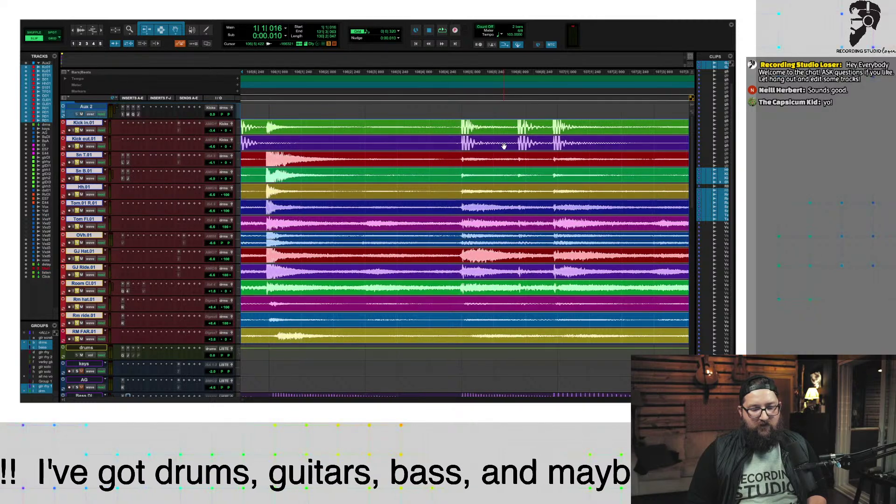
- Duplicate the current playlist on all the grouped drum tracks
scroll(400, 147, "down", 8)
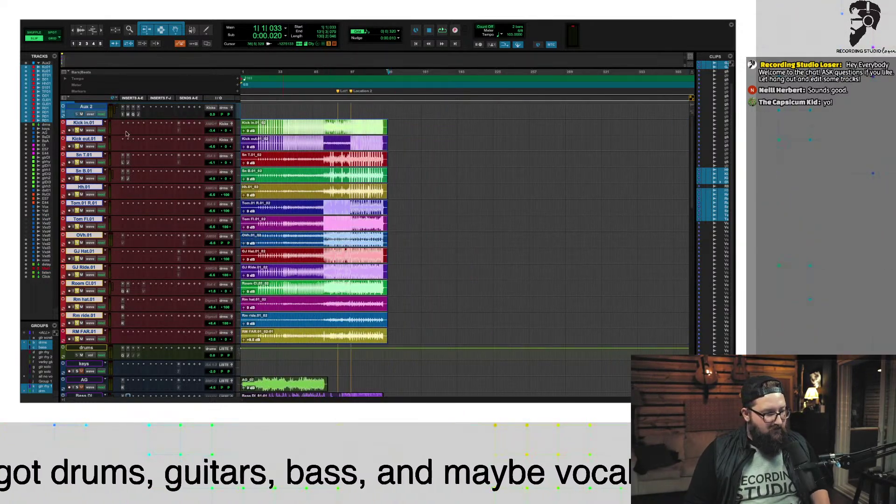
left_click(106, 124)
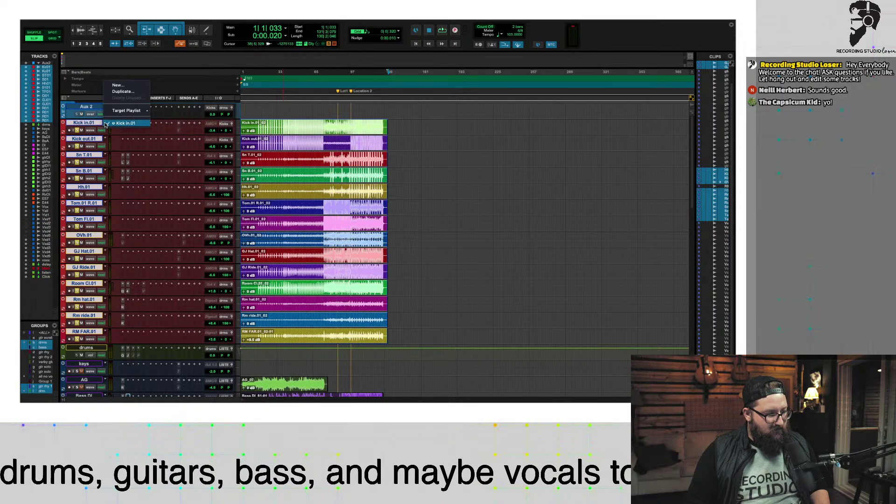
left_click(123, 91)
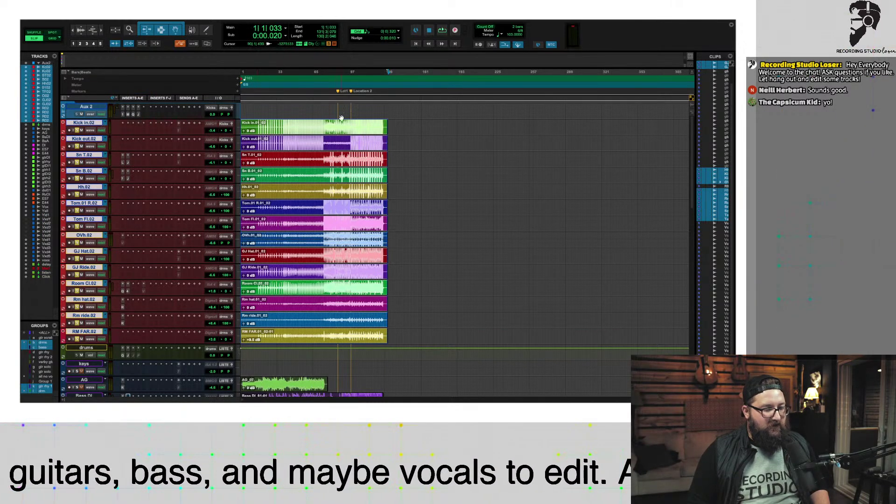
- Examine the kick and snare waveforms around bar 108 in close-up at a reduced waveform height
left_click(362, 122)
key("t")
key("t")
key("t")
key("t")
key("t")
key("t")
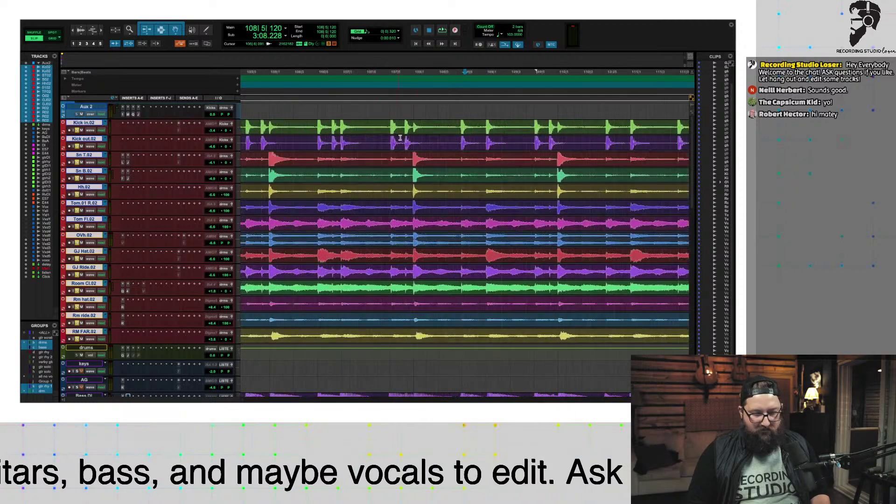
left_click(691, 102)
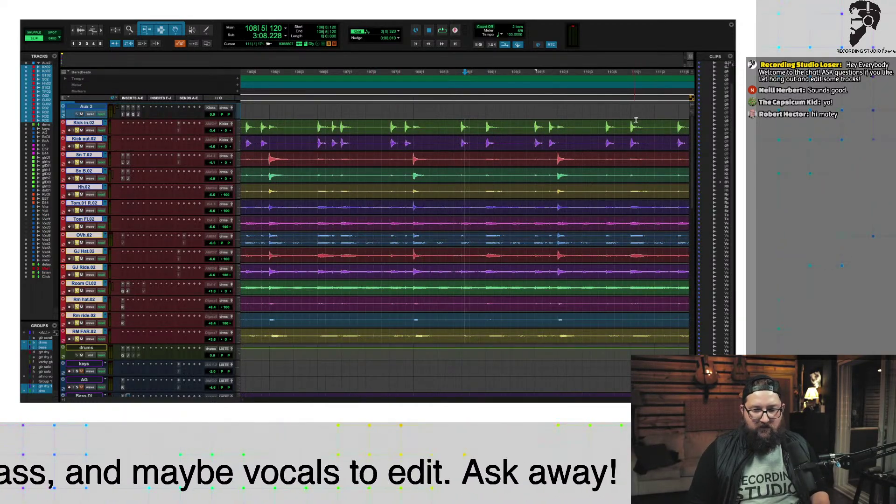
left_click(691, 104)
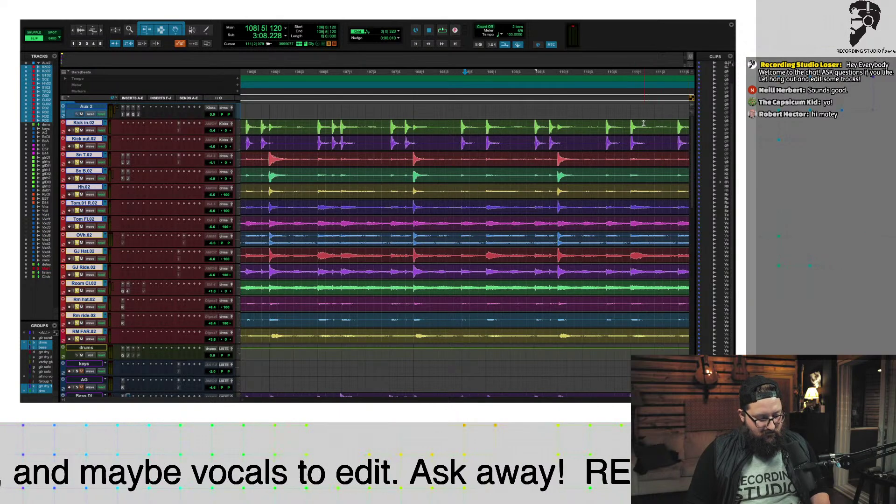
- Select only the Kick in, Sn T, Tom R and Tom Fl clips across their full length
double_click(474, 134)
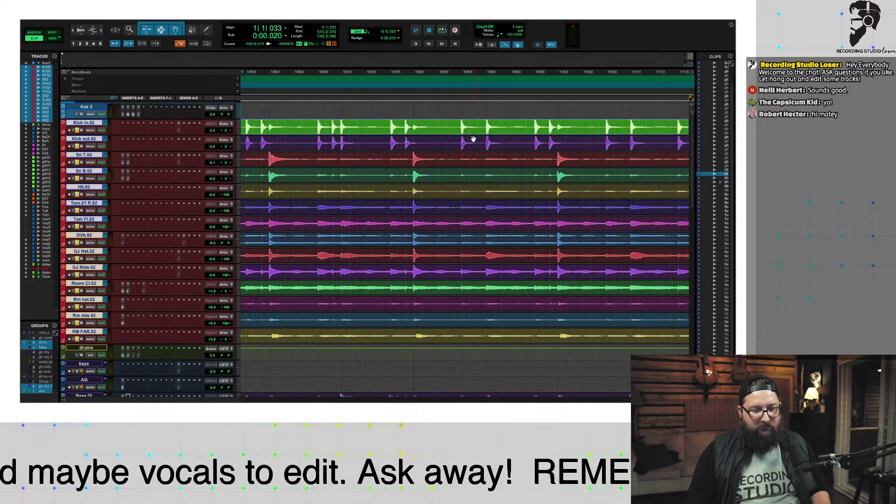
left_click(470, 167, "shift")
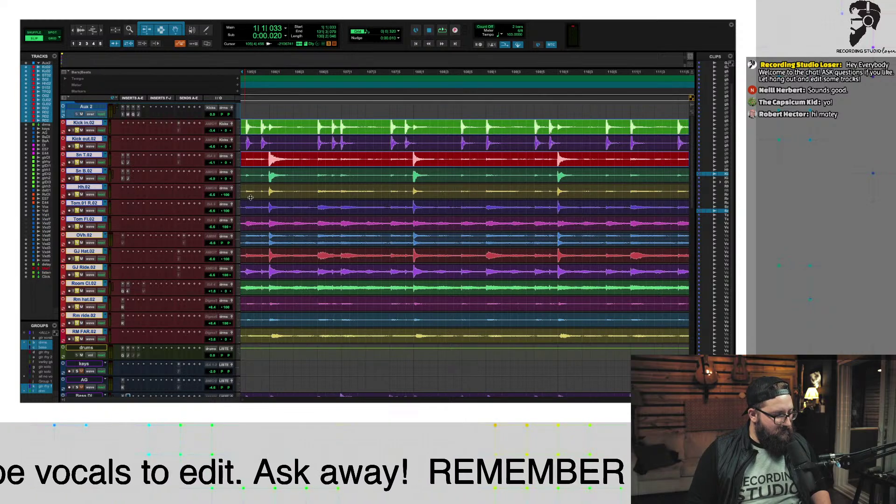
left_click(378, 214, "shift")
left_click(377, 230, "shift")
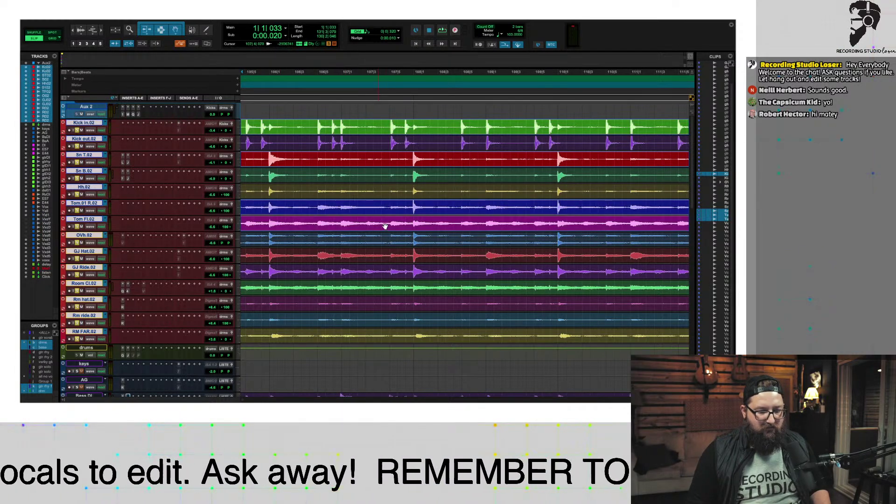
scroll(457, 214, "down", 5)
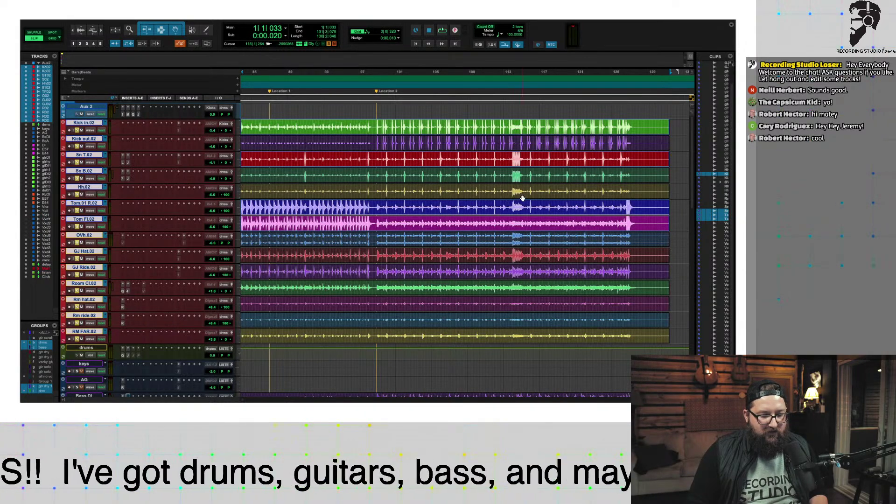
- Capture the selected clips in Beat Detective's Clip Separation mode and analyze them with Enhanced Resolution
key("super+8")
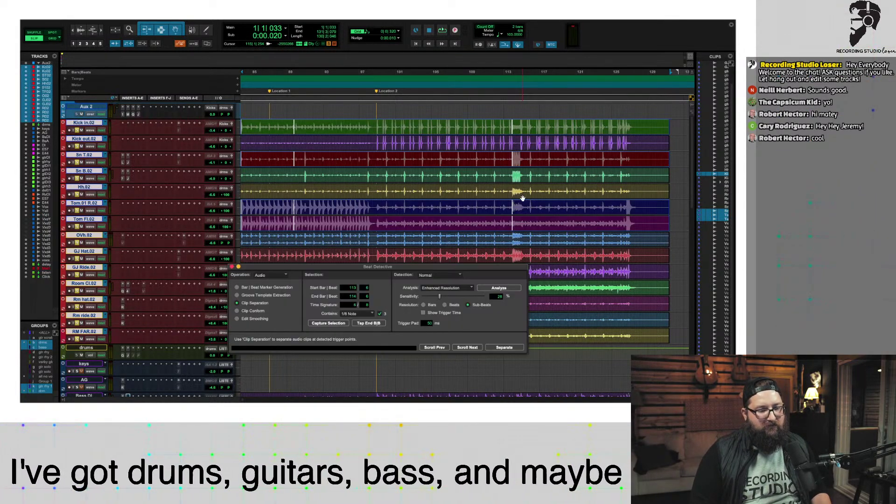
left_click_drag(381, 269, 320, 125)
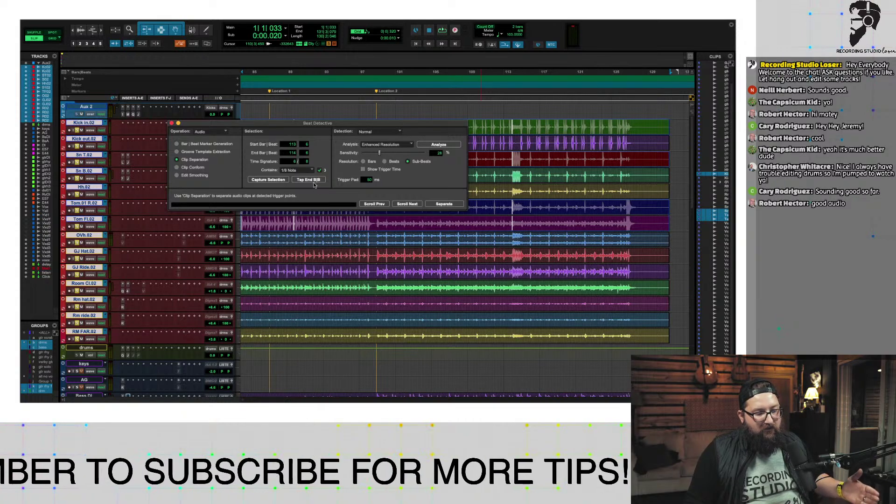
left_click(268, 179)
left_click(439, 145)
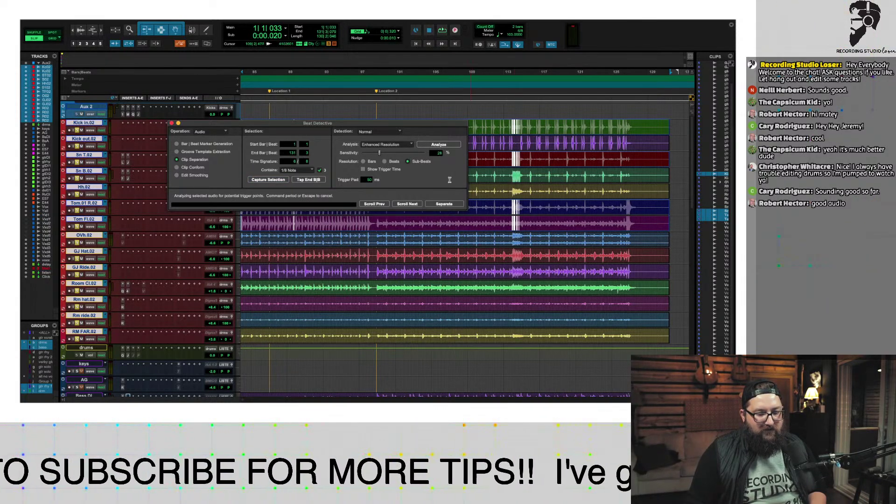
key("Right")
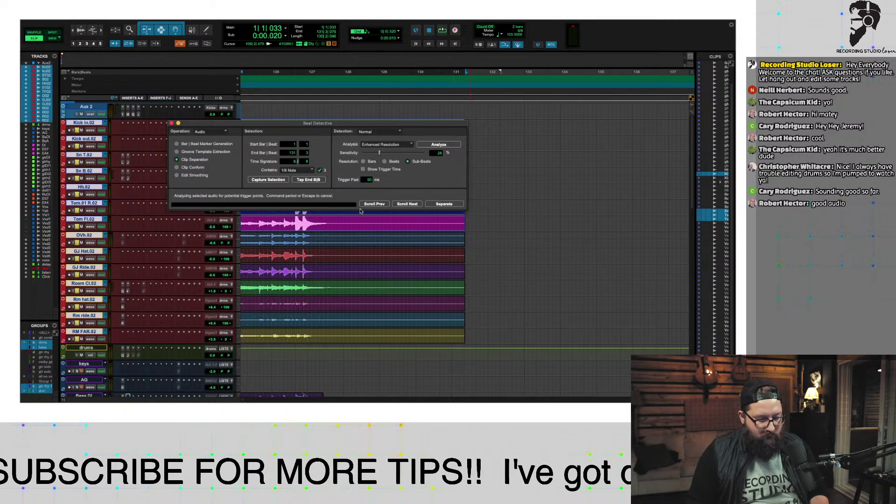
- Adjust Beat Detective's detection sensitivity to 47% for the selected kick, snare and tom clips
left_click_drag(455, 39, 457, 38)
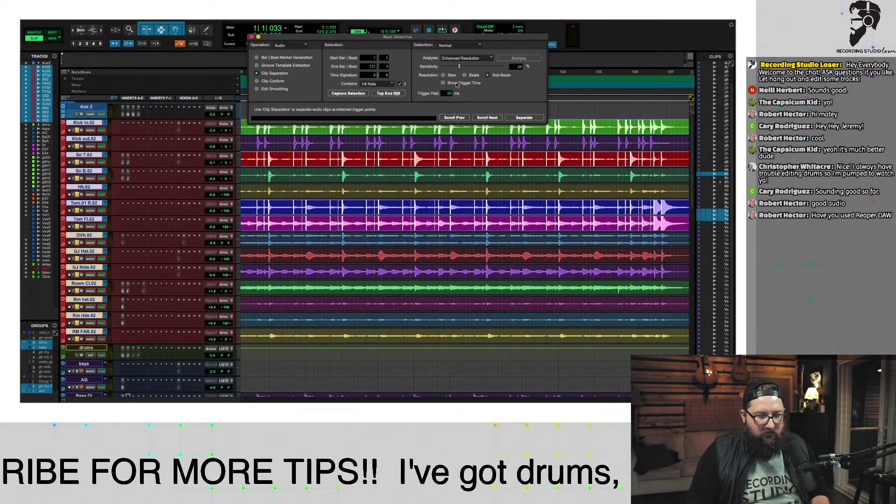
left_click_drag(459, 67, 448, 68)
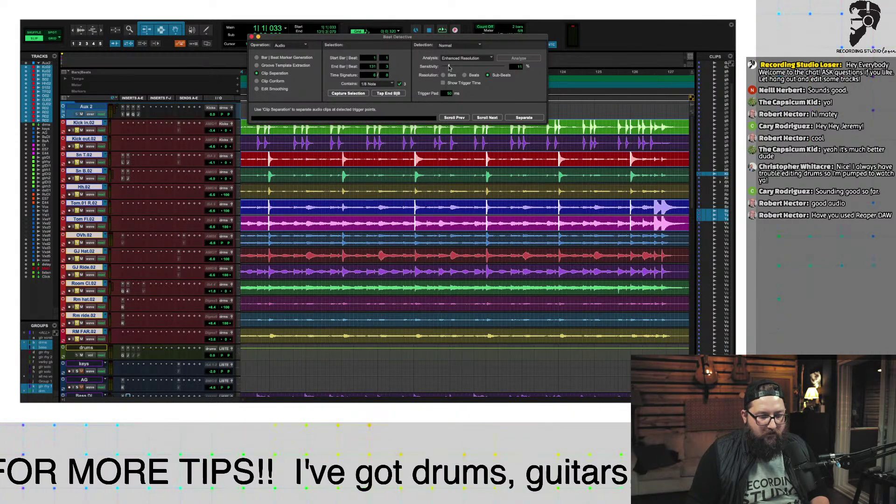
left_click(690, 106)
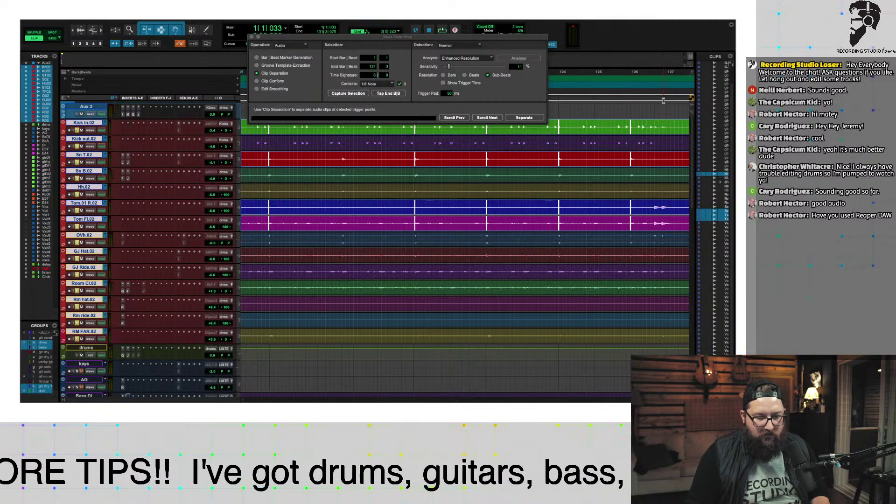
left_click(692, 104)
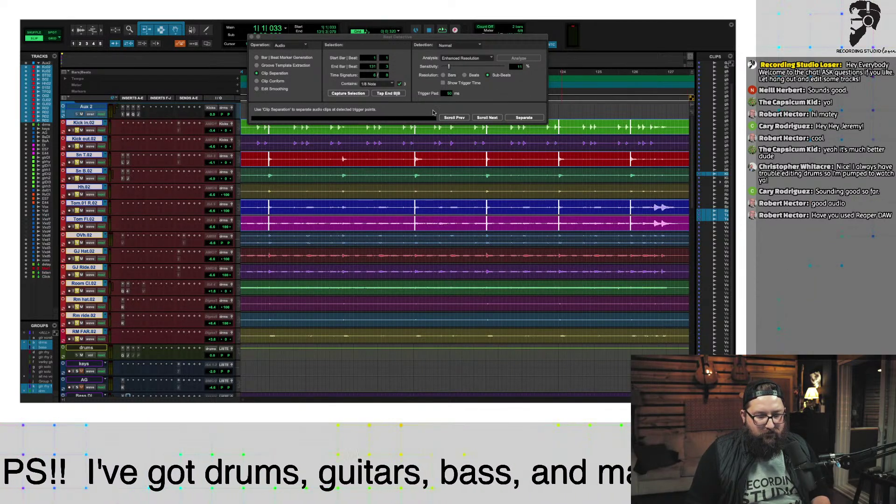
left_click_drag(455, 37, 278, 43)
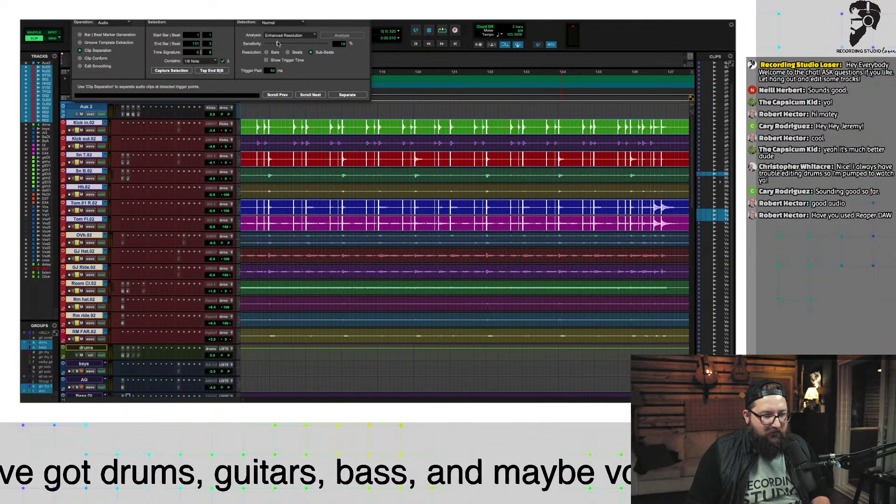
left_click_drag(278, 43, 301, 44)
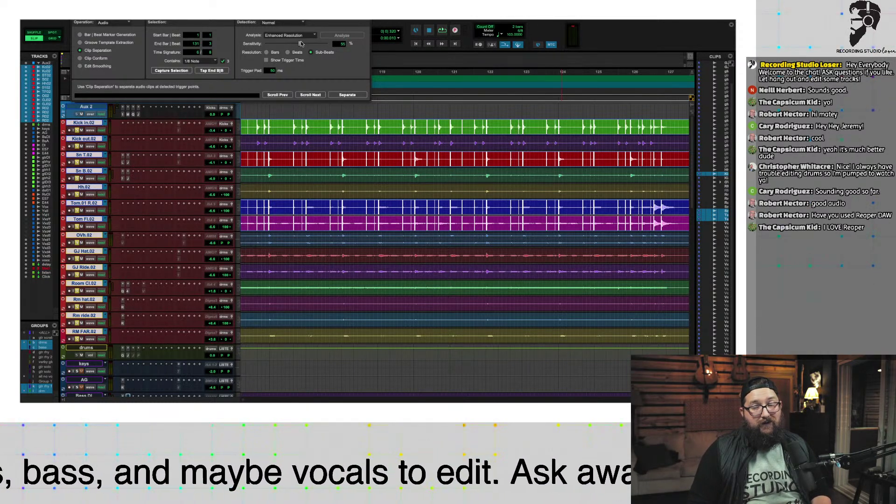
left_click_drag(300, 43, 289, 44)
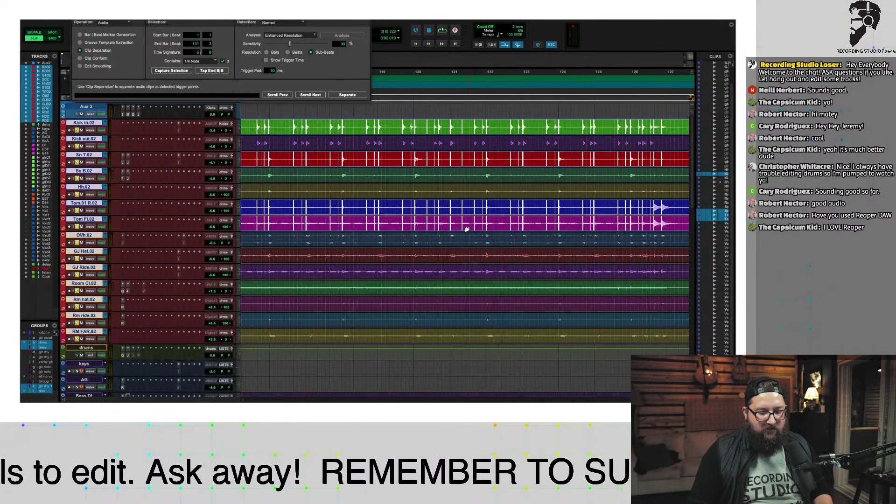
left_click_drag(290, 44, 295, 46)
- Edit the trigger pad time in Beat Detective and separate the clips at the detected triggers on all grouped drum tracks
left_click(272, 71)
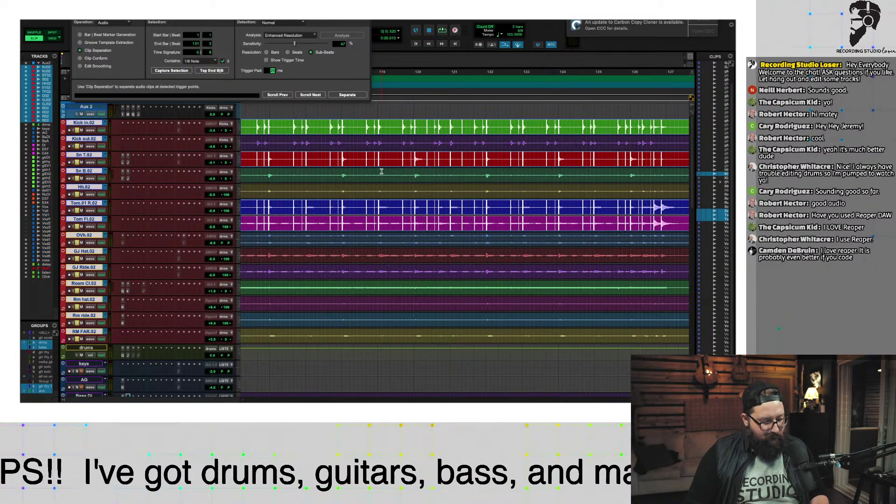
left_click(398, 145)
left_click(355, 96)
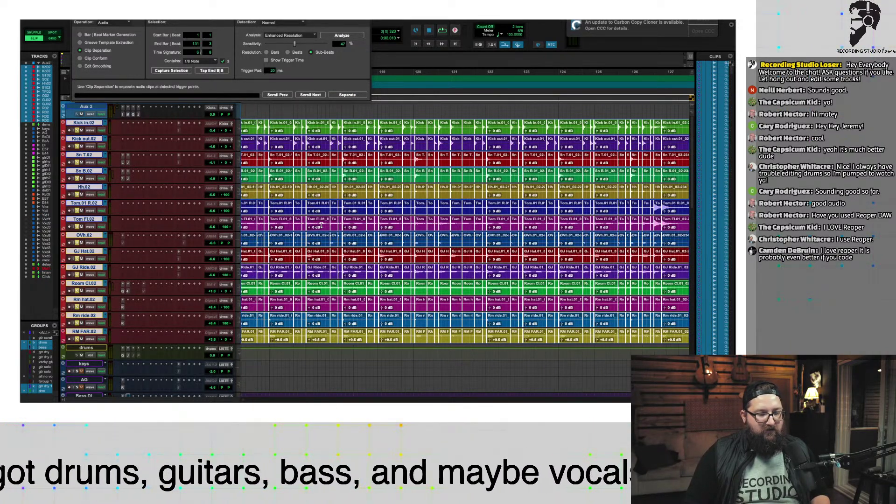
- Examine the separated drum clips, first across the whole song and closely around bars 117 to 120
key("r")
key("r")
key("r")
key("r")
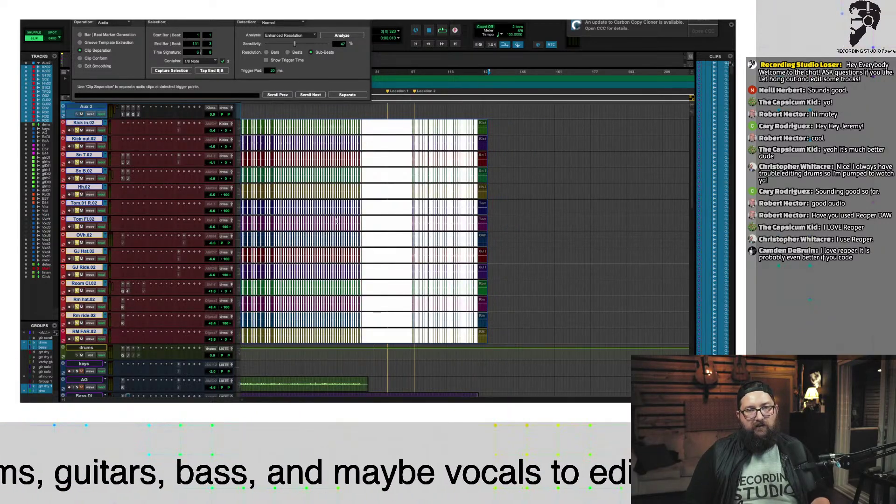
key("t")
key("t")
key("t")
key("t")
scroll(336, 221, "left", 5)
key("t")
key("t")
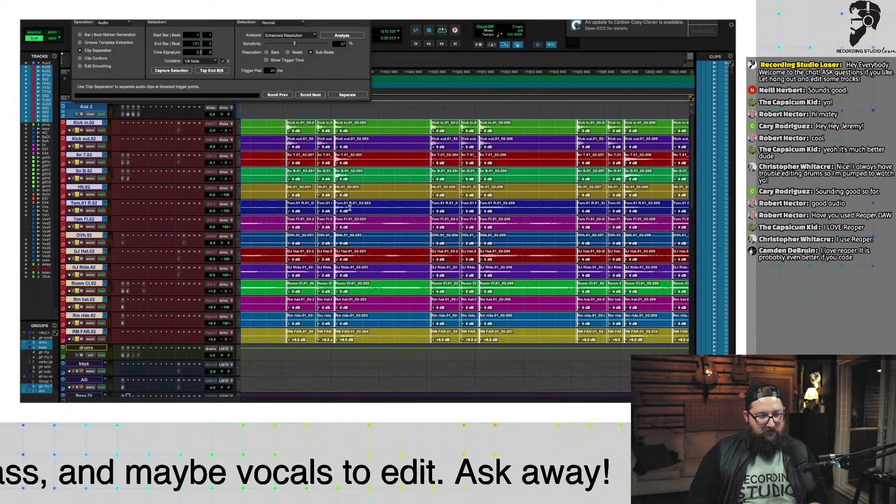
- Quantize the separated drum clips to the grid, close Beat Detective, and trim the clip ends to fill the gaps in the selection
key("minus")
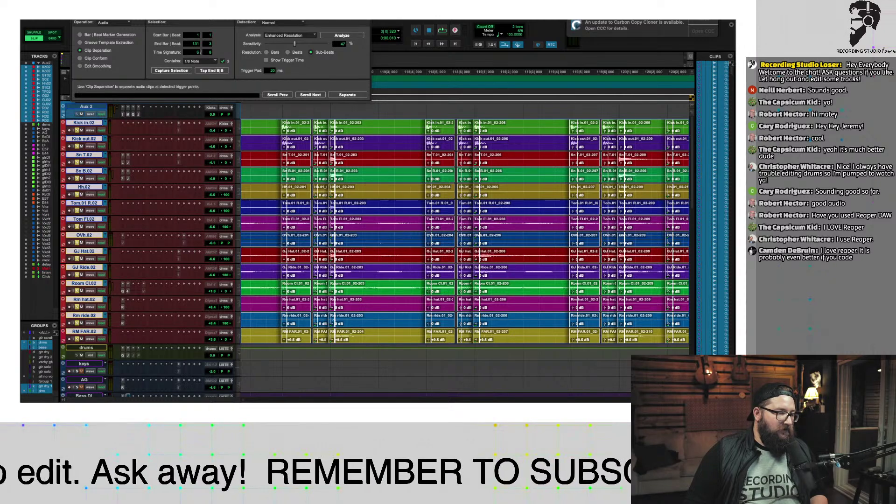
left_click(73, 21)
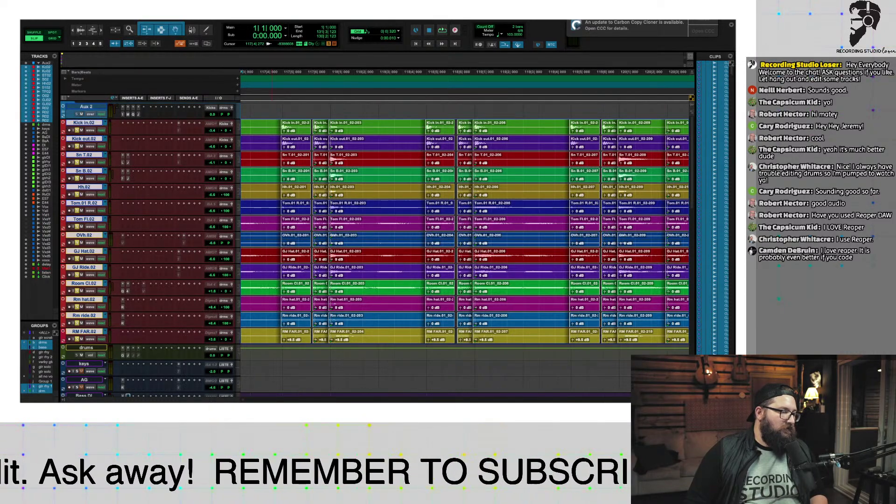
left_click(96, 14)
mouse_move(181, 179)
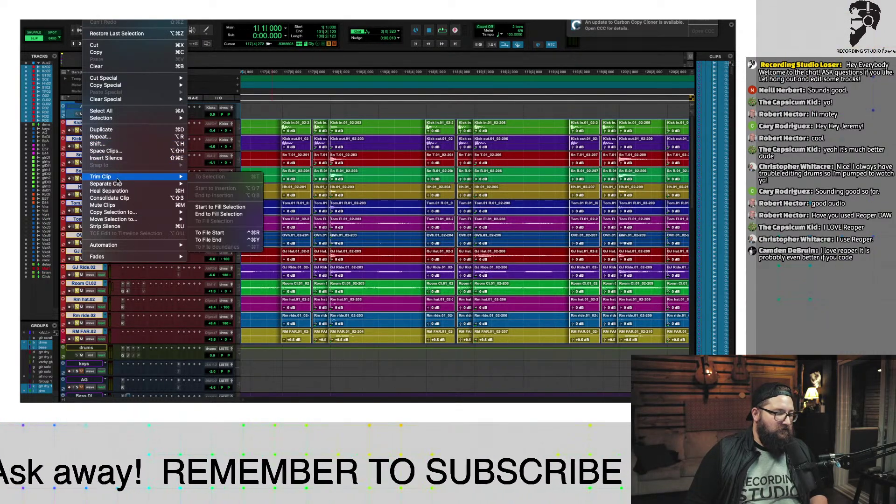
left_click(219, 214)
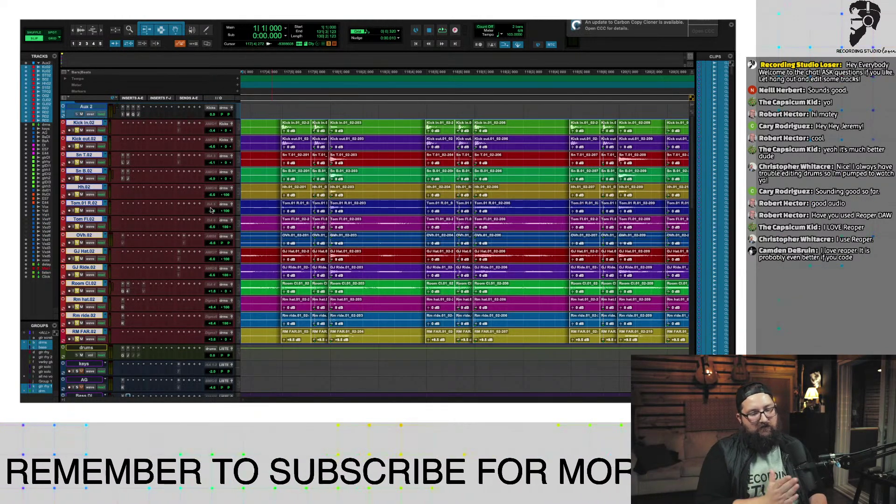
- Apply batch fades to the selected drum clips with centered, equal-gain crossfades of 7 milliseconds
key("super+f")
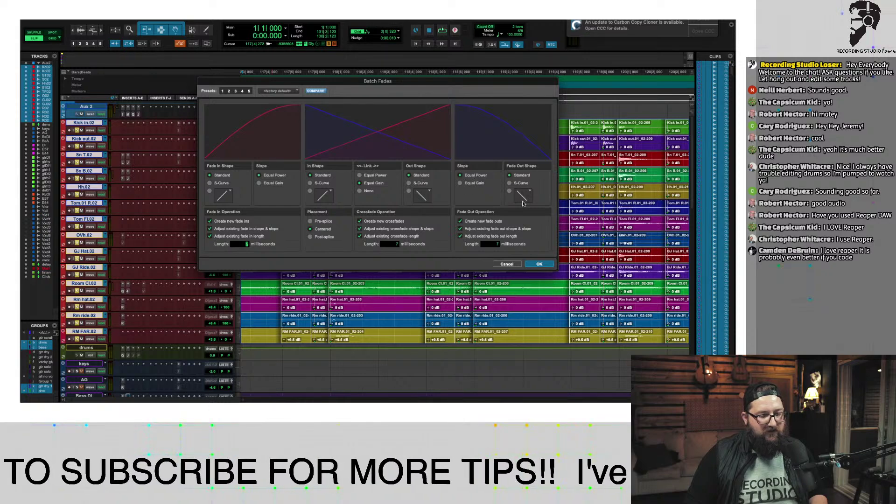
left_click(539, 264)
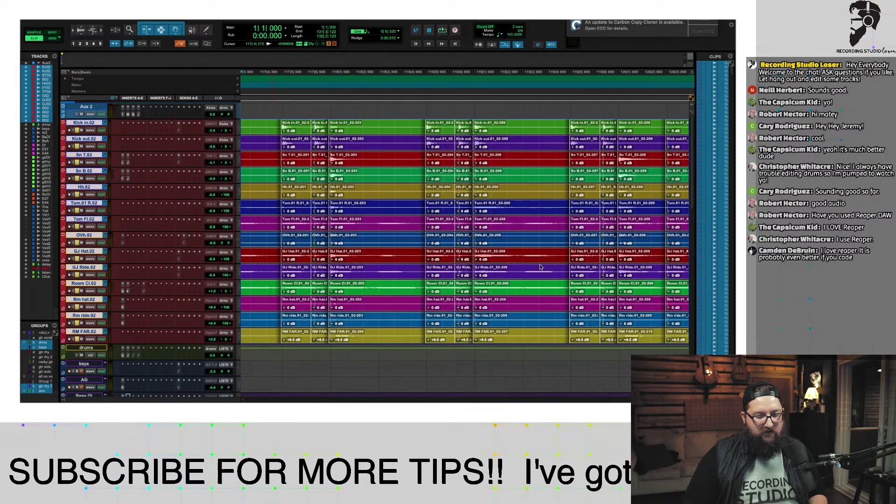
- Play a short stretch of the edited drums starting at about bar 16
key("super+bracketleft")
key("super+bracketleft")
key("super+bracketleft")
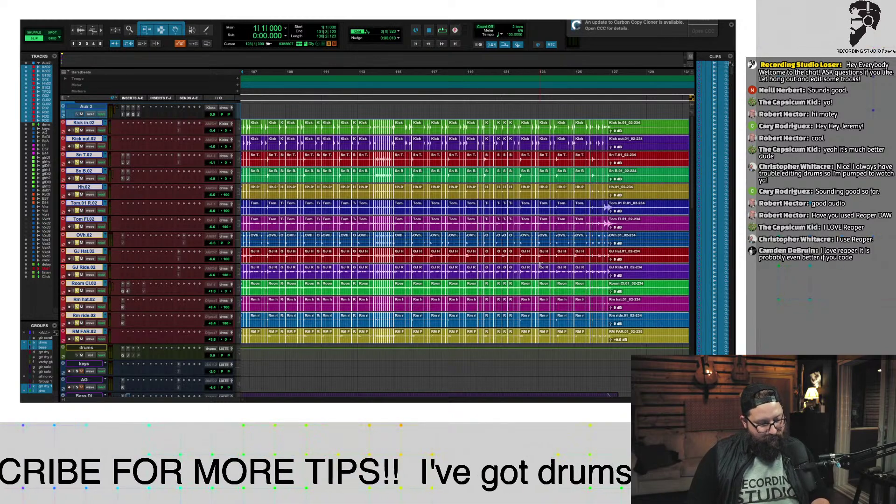
key("super+bracketleft")
key("super+bracketleft")
key("super+bracketleft")
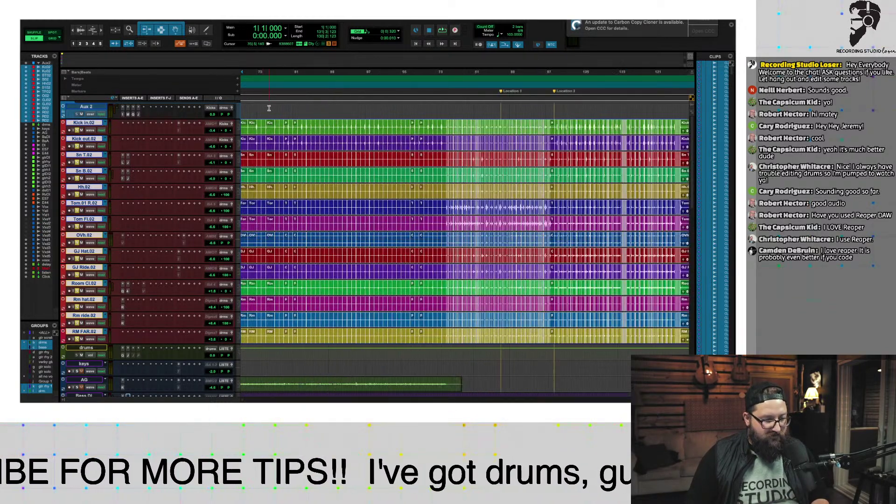
key("super+bracketleft")
left_click(310, 110)
key("space")
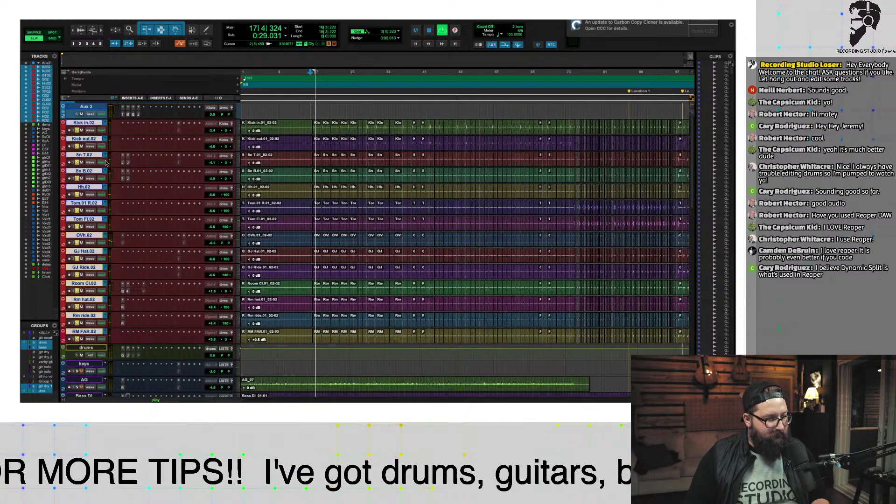
key("space")
- Raise the volume of the Click track while the session plays
scroll(86, 273, "down", 10)
scroll(86, 273, "down", 10)
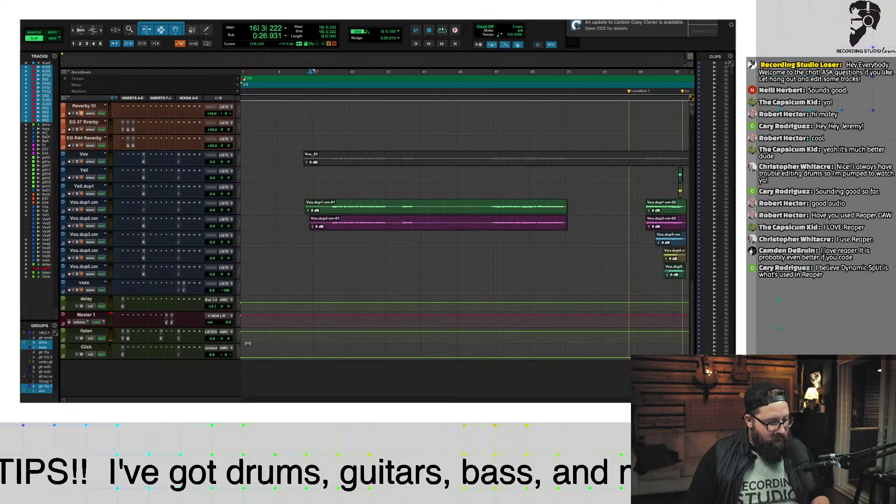
key("space")
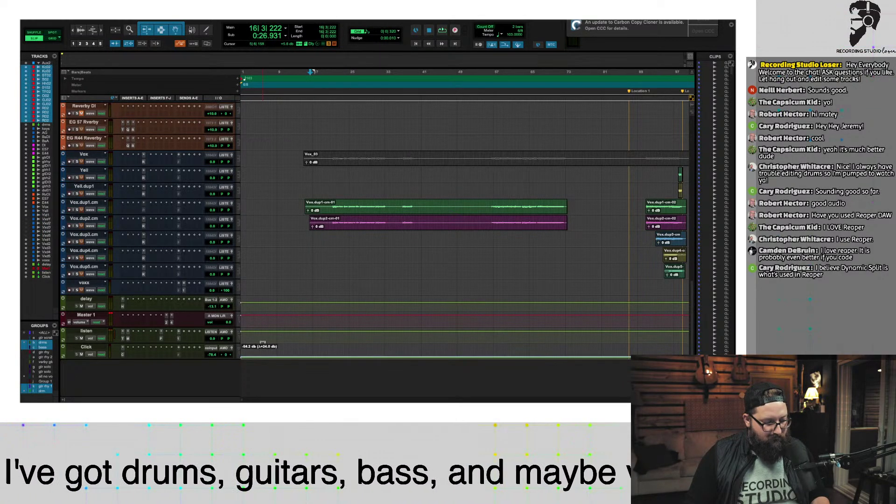
key("r")
key("r")
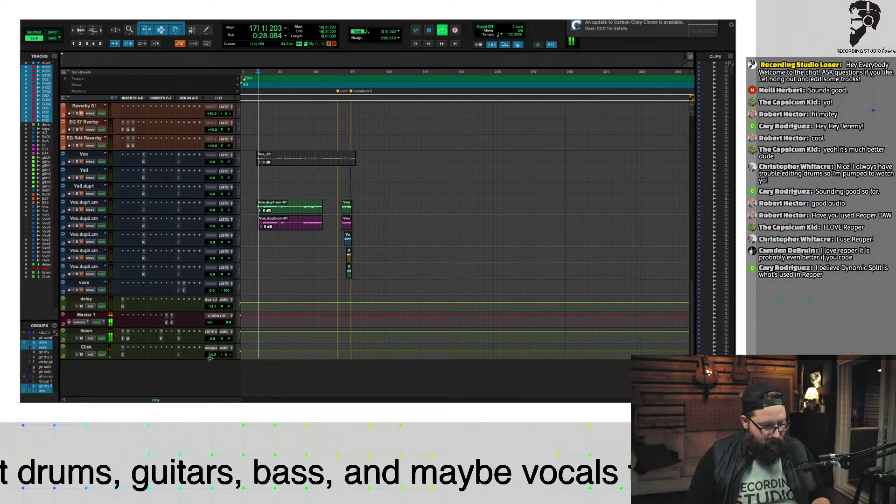
left_click_drag(249, 346, 250, 343)
- Listen to the edited drum tracks against the click up to about bar 28, and stop playback
scroll(262, 346, "up", 15)
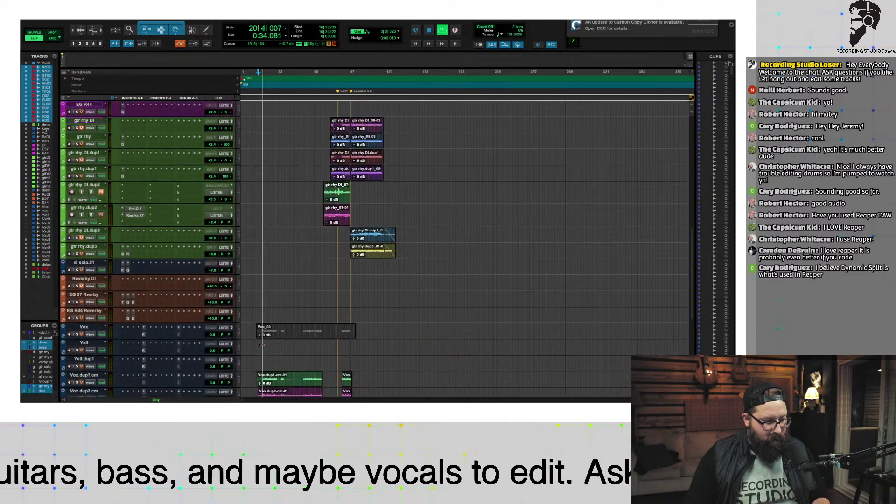
scroll(271, 346, "up", 5)
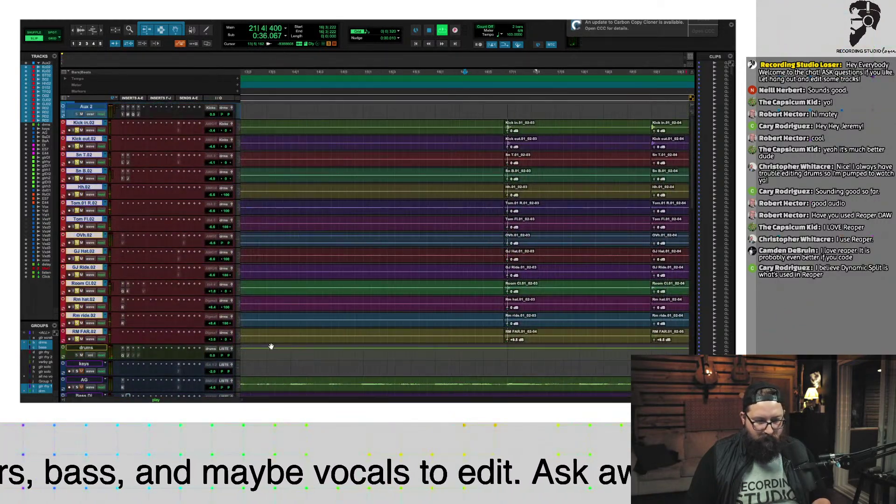
scroll(303, 326, "down", 8)
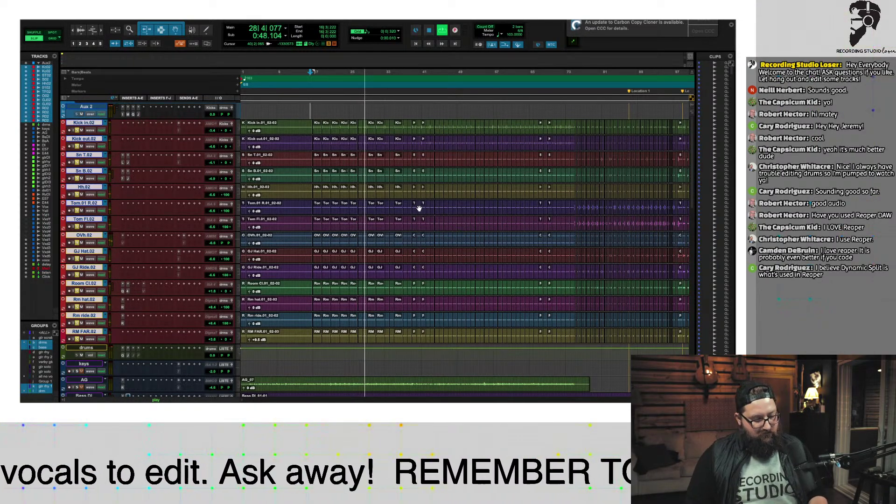
key("space")
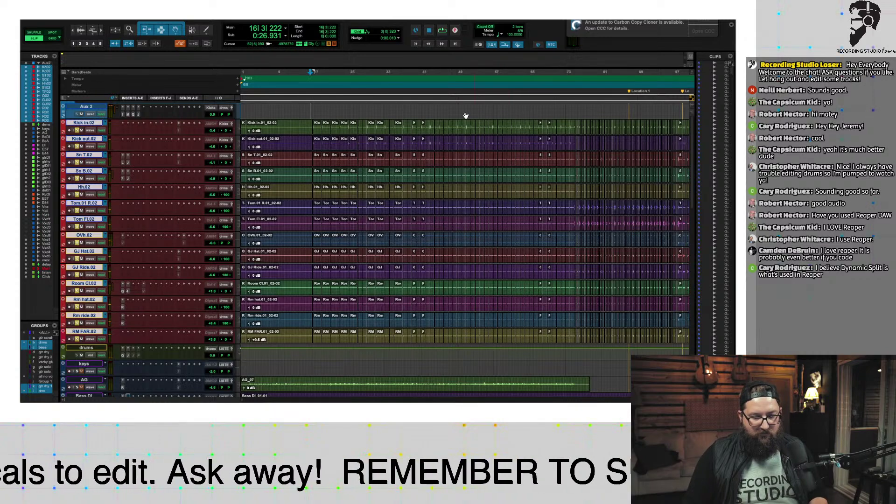
- Select the drum clips that start just before bar 44 and extend their start earlier, to 43|6|270
left_click(436, 135)
key("r")
key("r")
key("r")
key("r")
key("r")
key("r")
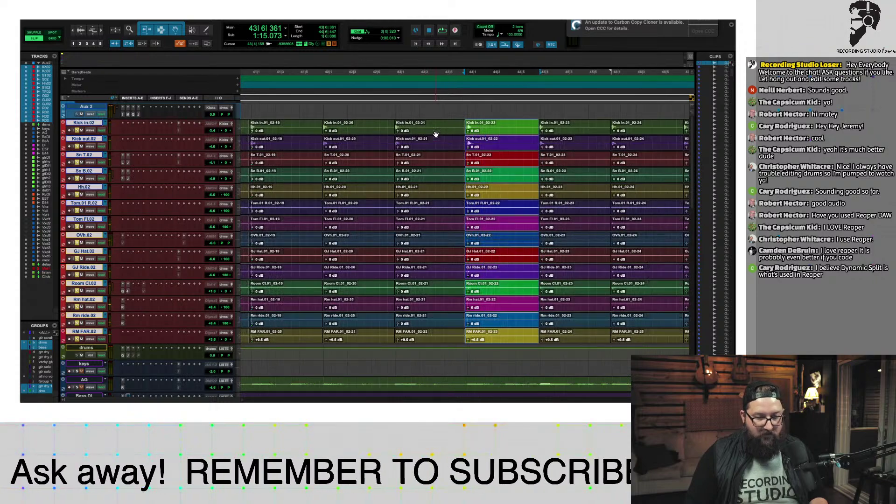
key("t")
key("t")
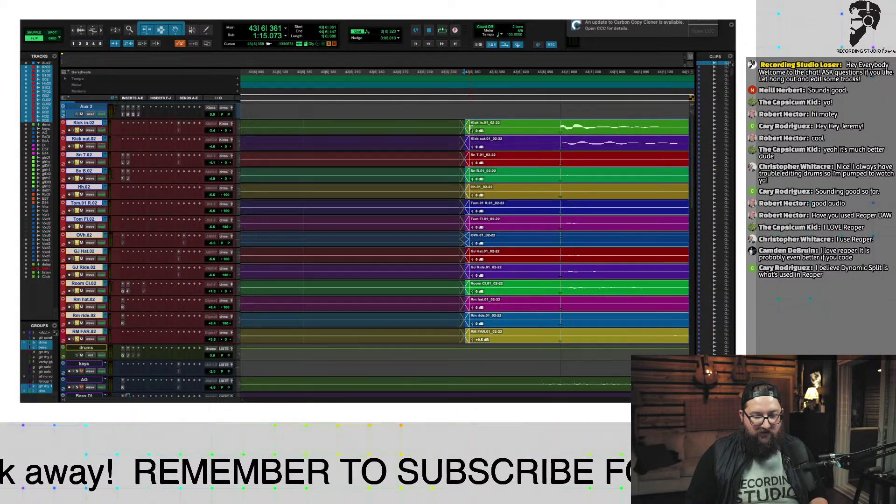
left_click_drag(471, 130, 392, 140)
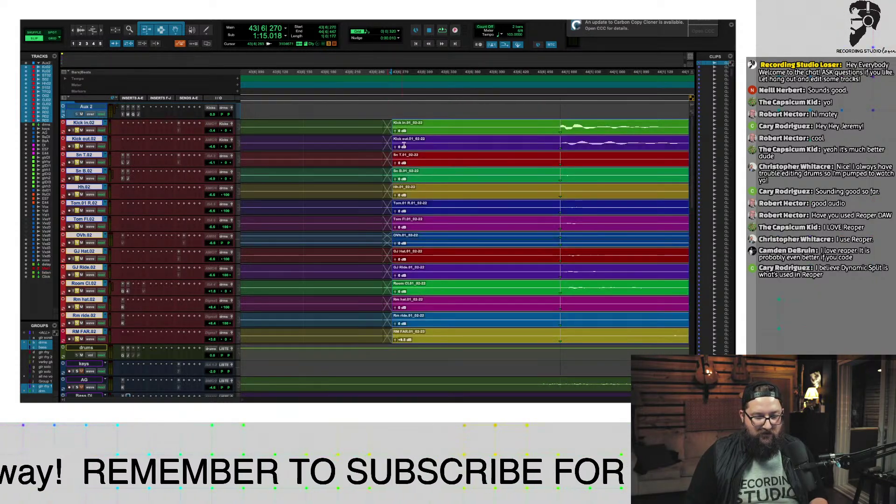
- Play the edited drums with the click from bar 42 onward to check the edits, and stop playback
key("r")
key("r")
key("r")
key("r")
key("r")
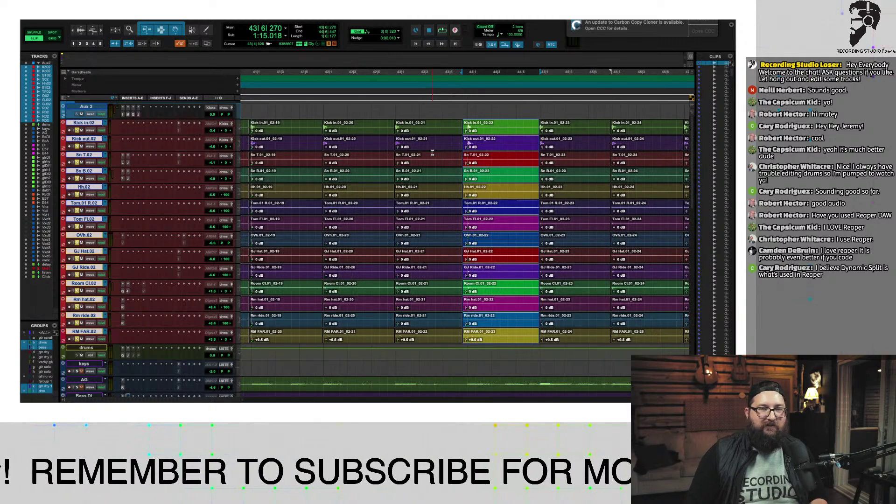
left_click(355, 126)
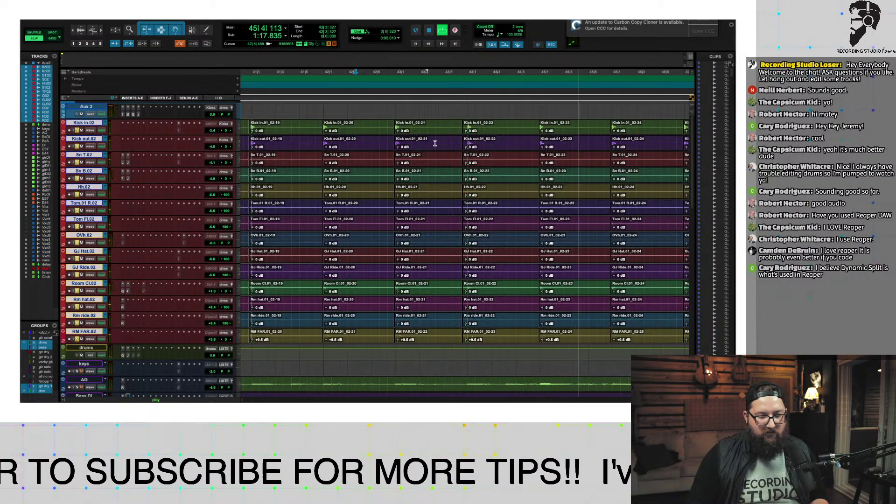
scroll(466, 150, "down", 5)
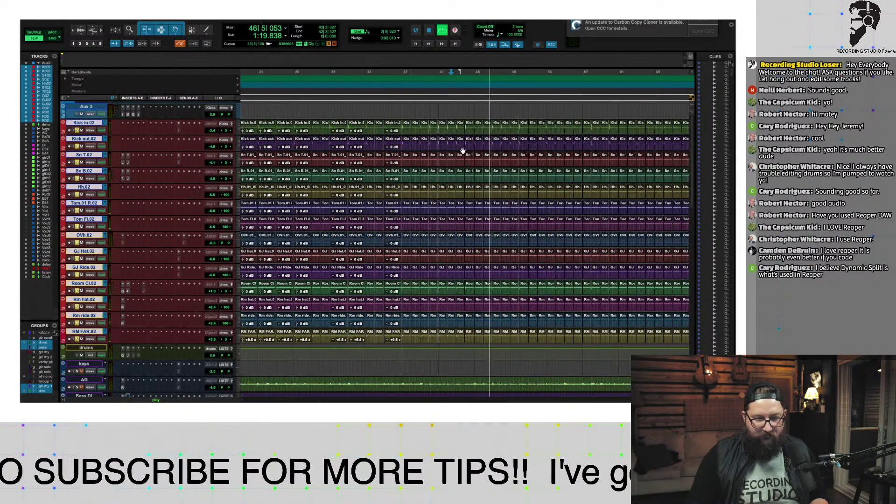
scroll(486, 150, "down", 2)
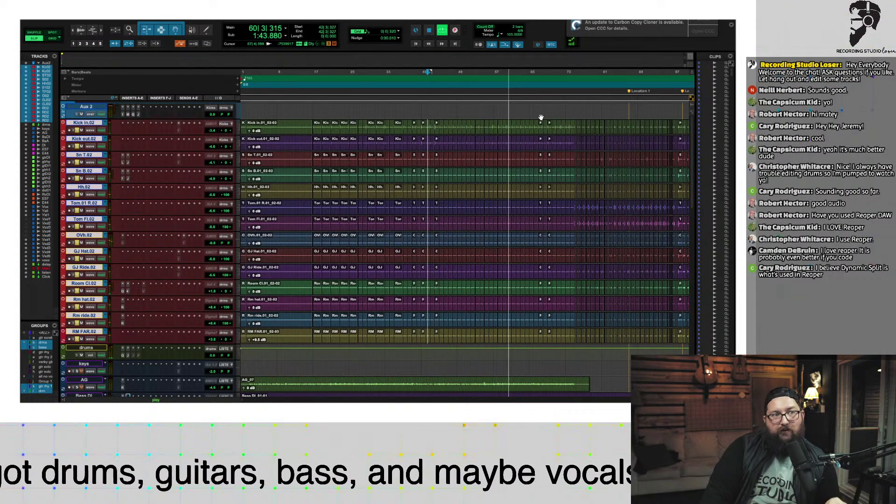
key("space")
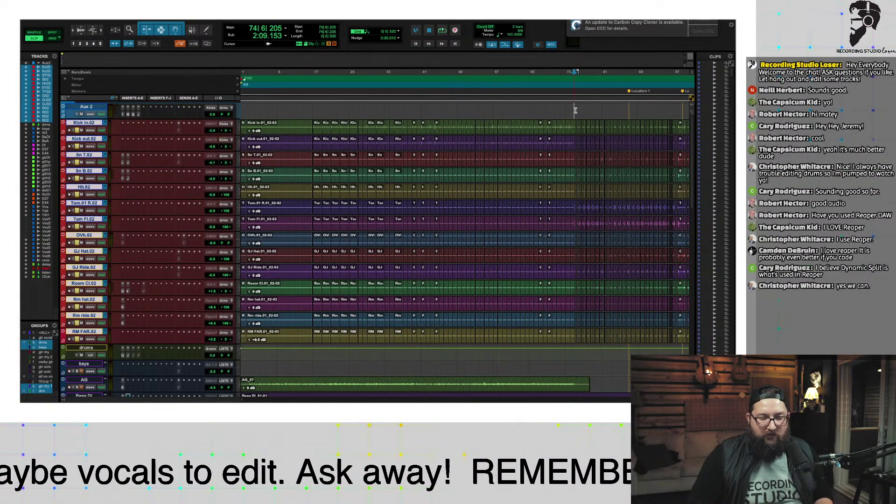
- Play the edited drums with the click from bar 74 through about bar 102, checking the later section of the song
key("space")
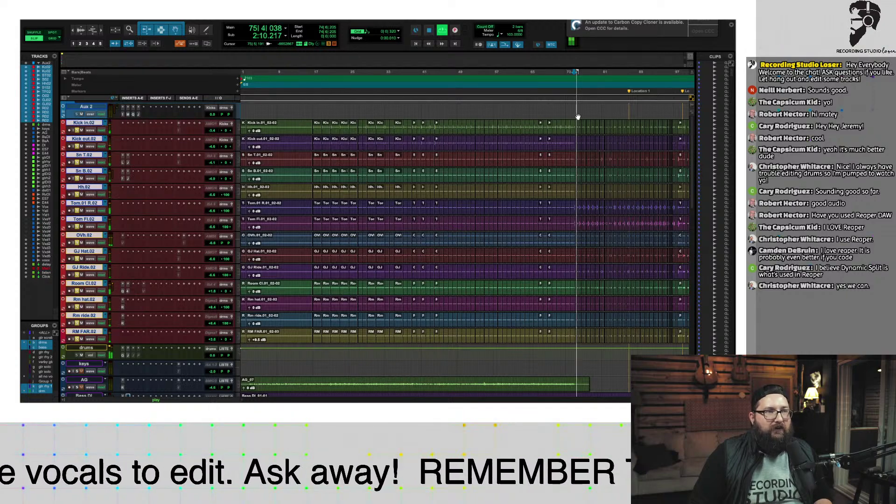
scroll(551, 153, "right", 3)
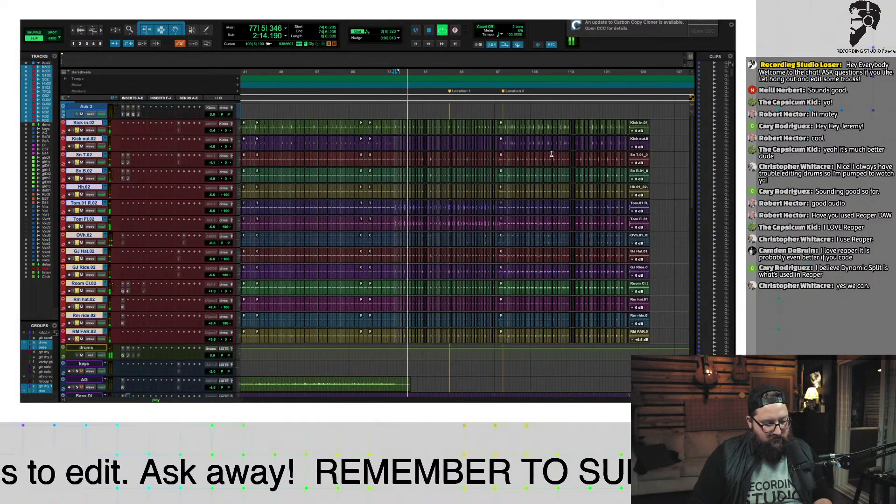
scroll(551, 154, "right", 3)
scroll(551, 154, "up", 2)
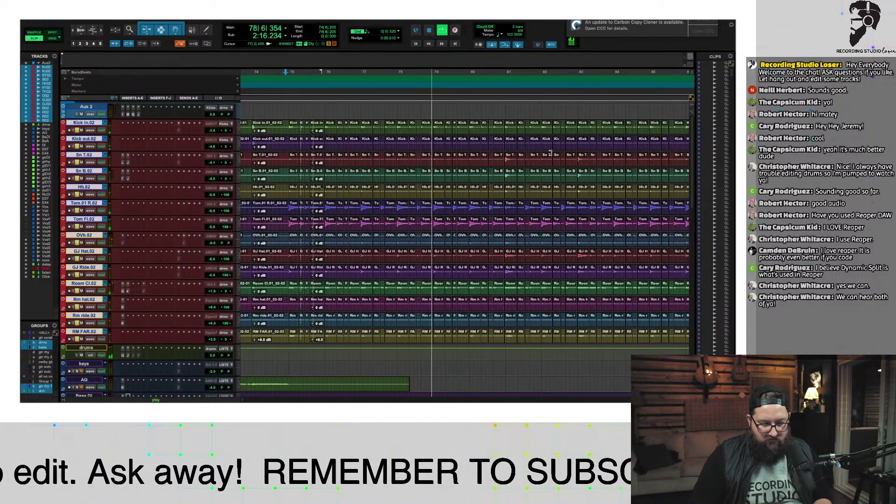
scroll(551, 154, "right", 3)
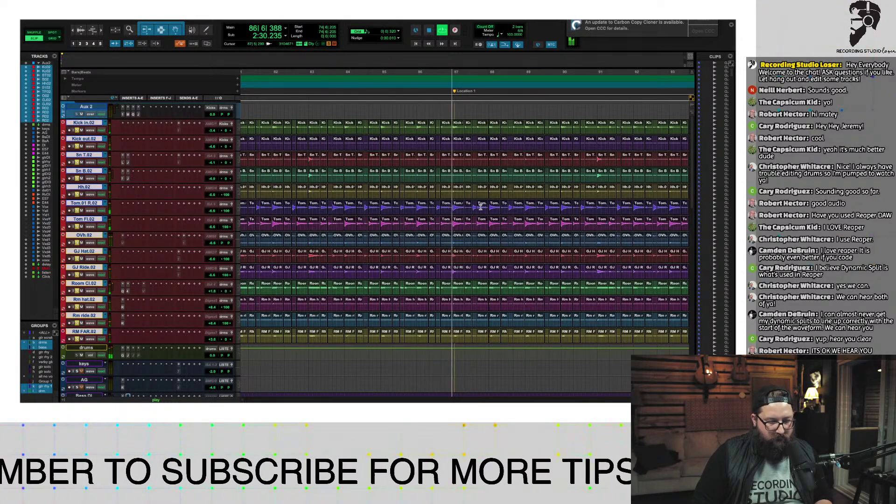
scroll(499, 226, "right", 5)
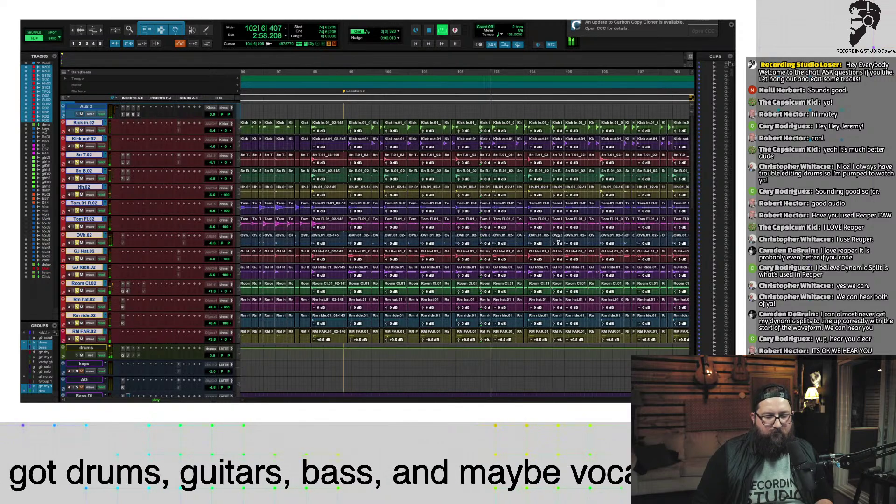
- Select the drum clips that start in beat 4 of bar 102 and extend their start slightly earlier, to 102|4|269
left_click(485, 133)
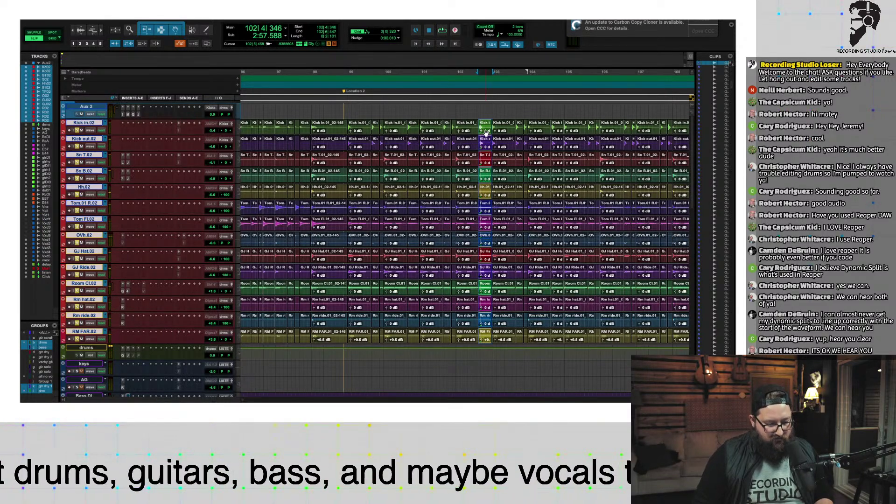
key("super+bracketright")
key("super+bracketright")
key("super+bracketright")
left_click(457, 125)
key("super+bracketleft")
key("super+bracketleft")
key("super+bracketleft")
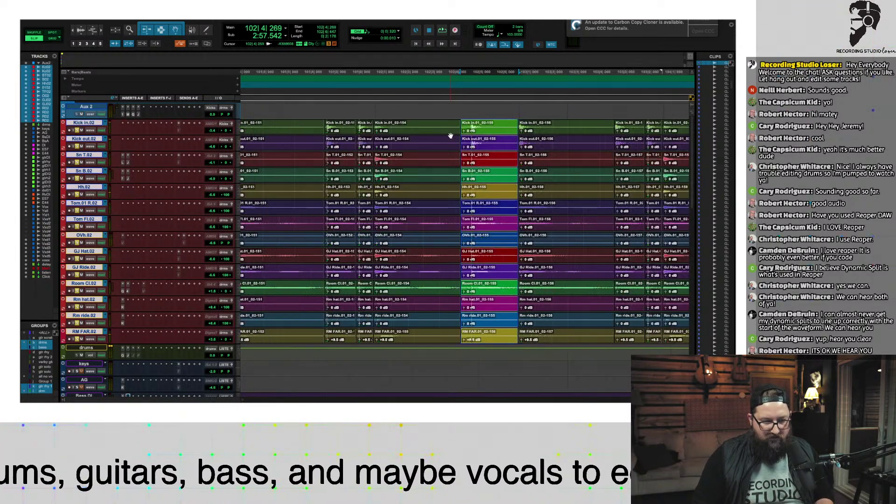
- Play the drums from 100|6|340 into bar 102 to check the edit, and stop playback
left_click(404, 108)
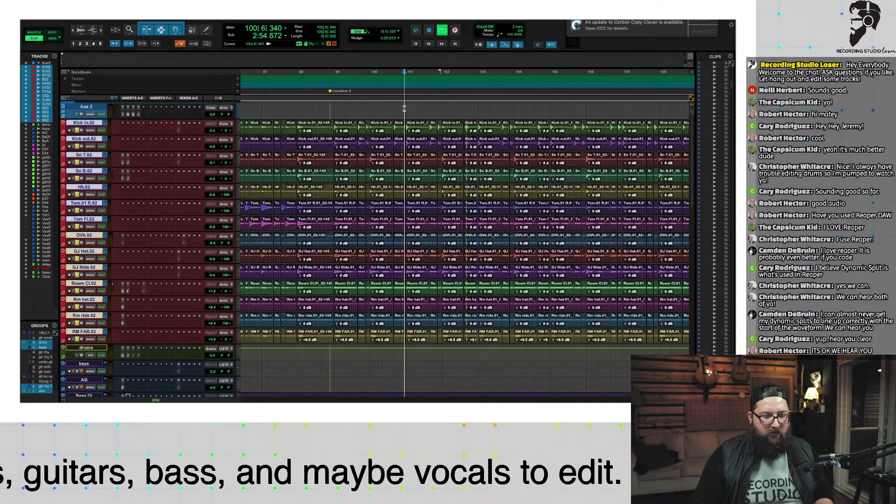
key("space")
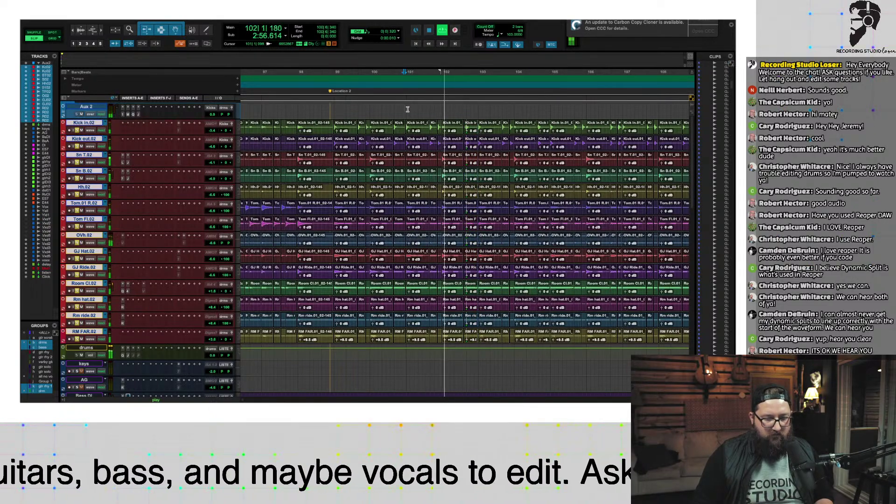
key("space")
- Extend the start of the grouped drum clips before the second kick hit of bar 102 earlier, to 102|2|370
left_click(471, 132)
scroll(468, 132, "up", 3)
left_click_drag(463, 128, 379, 127)
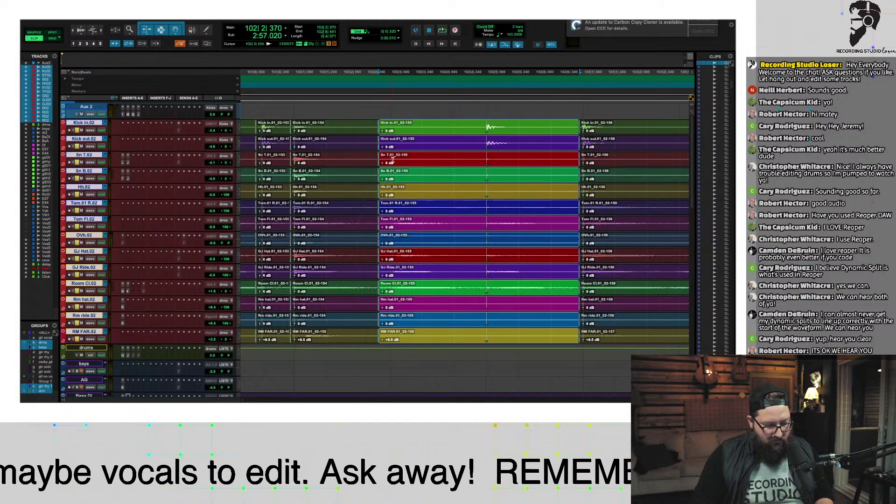
key("r")
key("r")
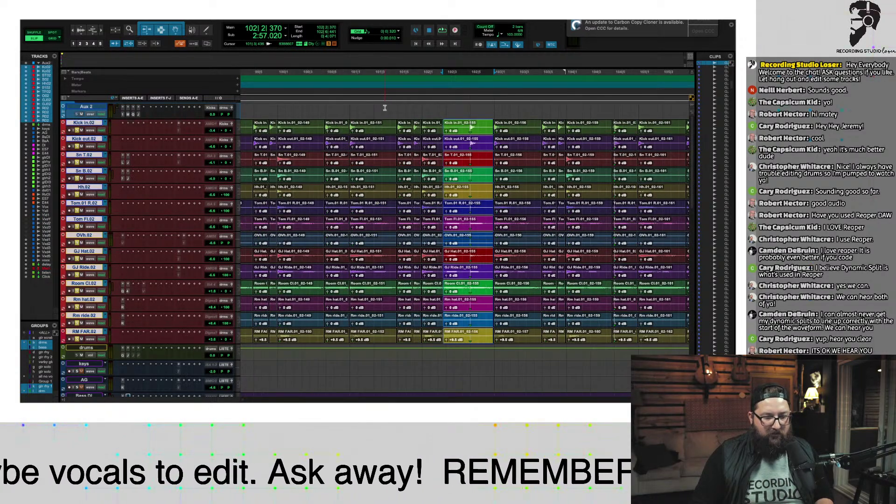
- Play the drums from 101|2|006 into bar 103 and move the clip boundary in bar 102 to 102|3|225
left_click(363, 106)
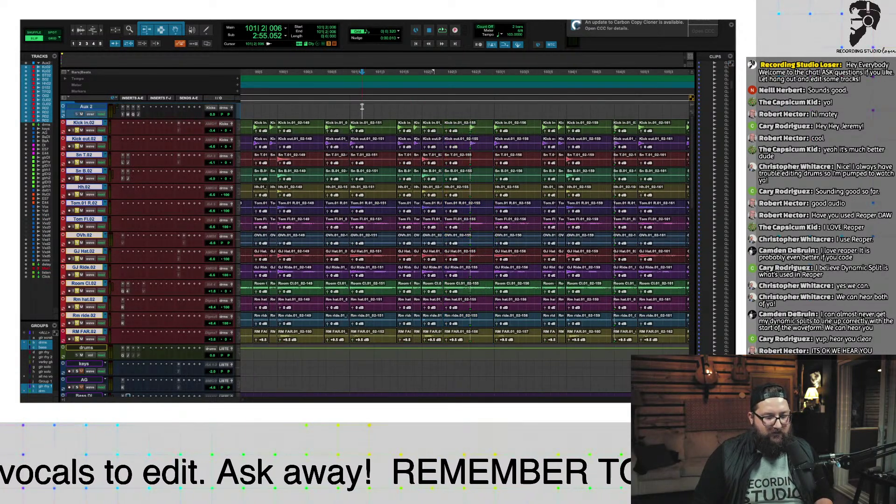
key("space")
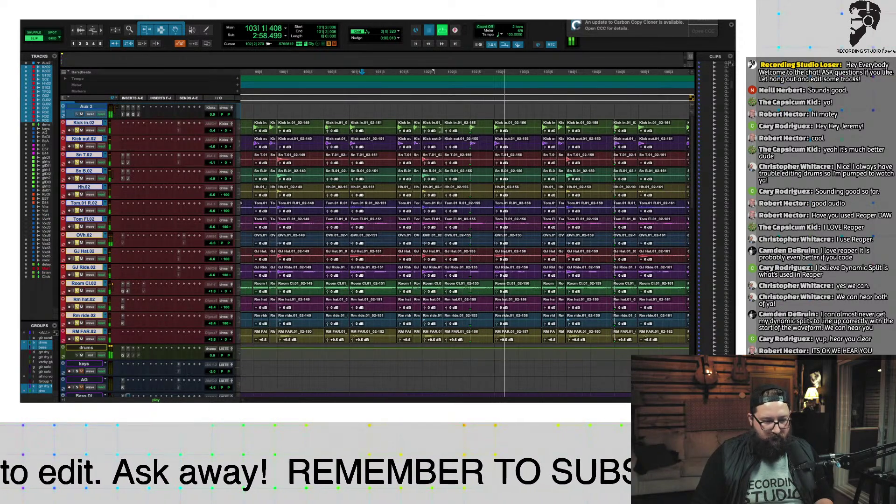
left_click_drag(440, 127, 451, 126)
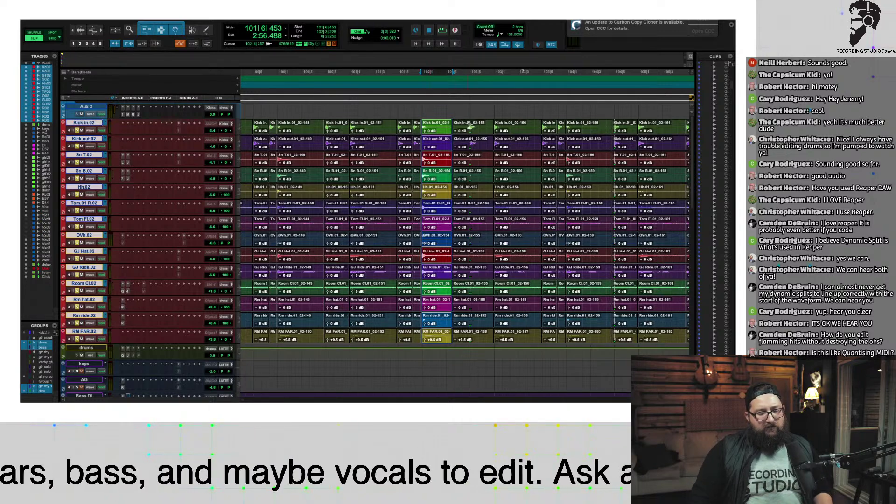
- Play the drums from 101|6|070 to listen to the clip transition in bar 102
left_click(412, 107)
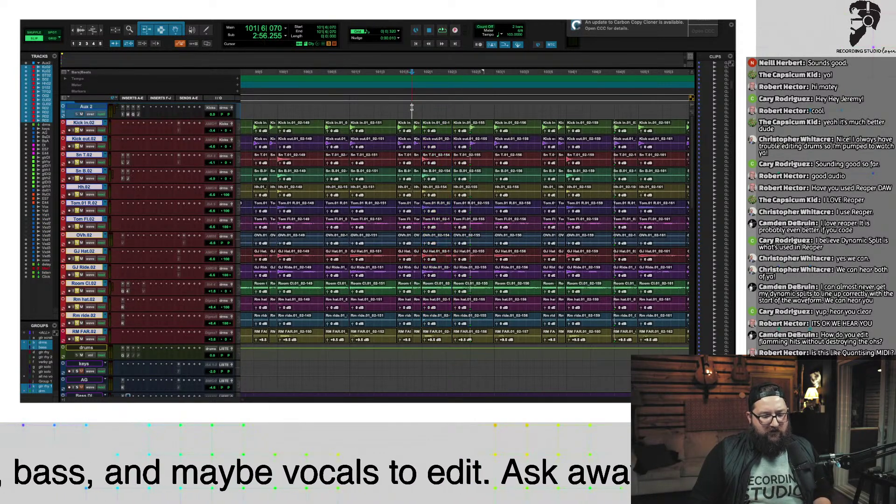
key("space")
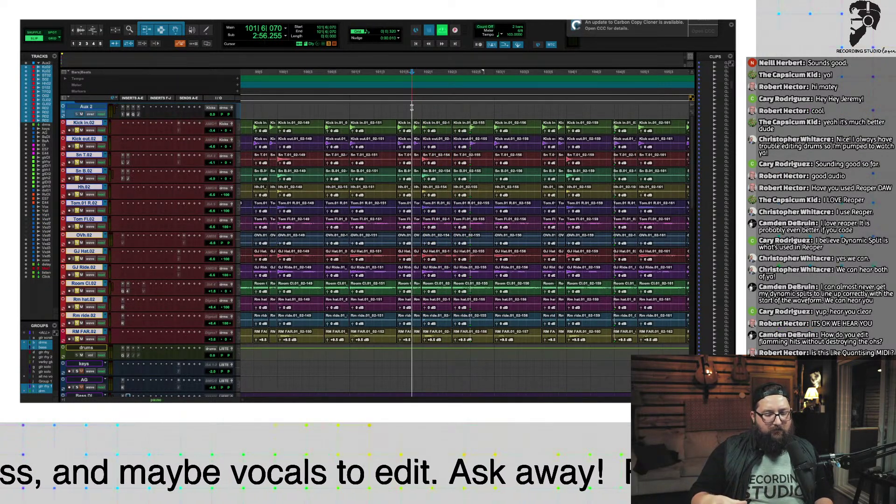
key("space")
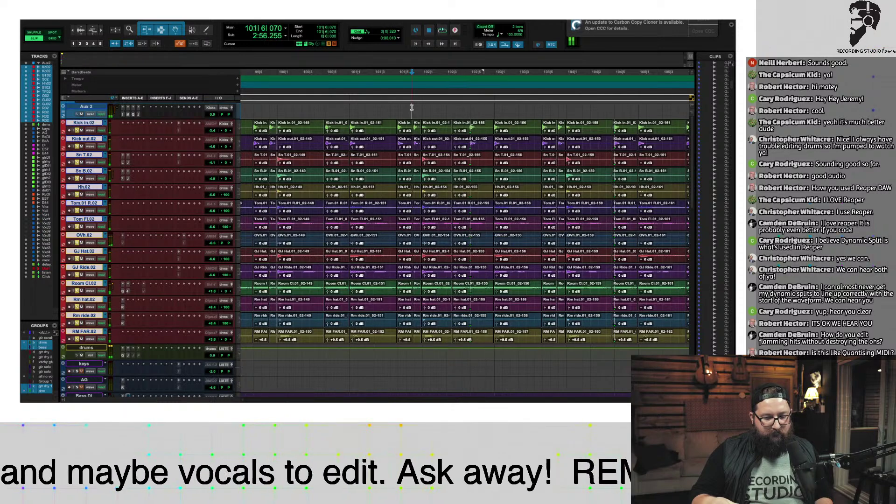
- Play the short range starting at 102|2|243 and extend the start of the following drum clips earlier, to 102|2|318
left_click_drag(439, 111, 458, 113)
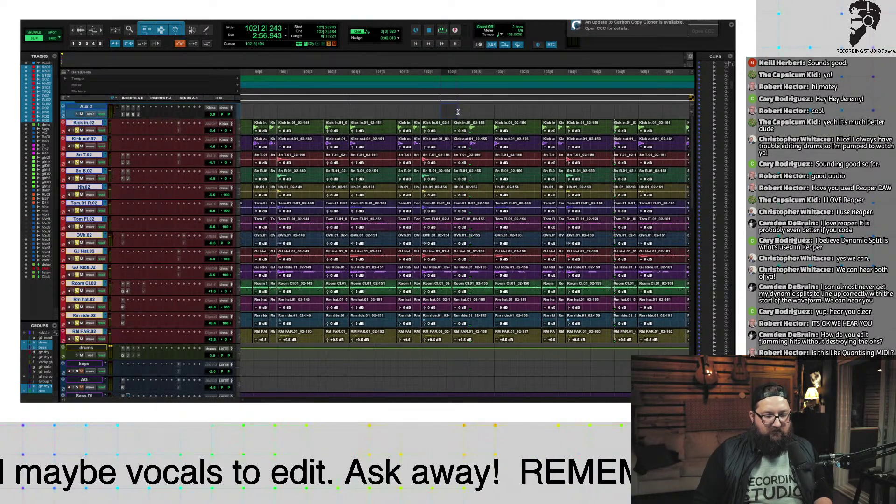
key("space")
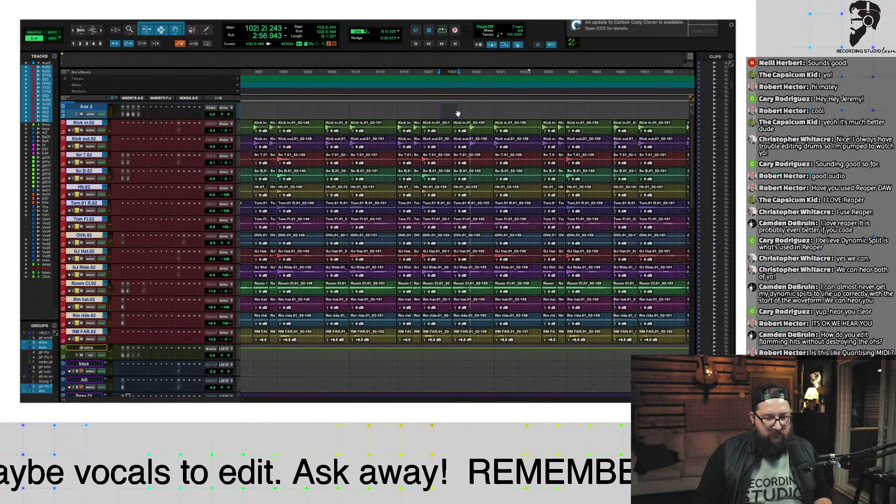
key("space")
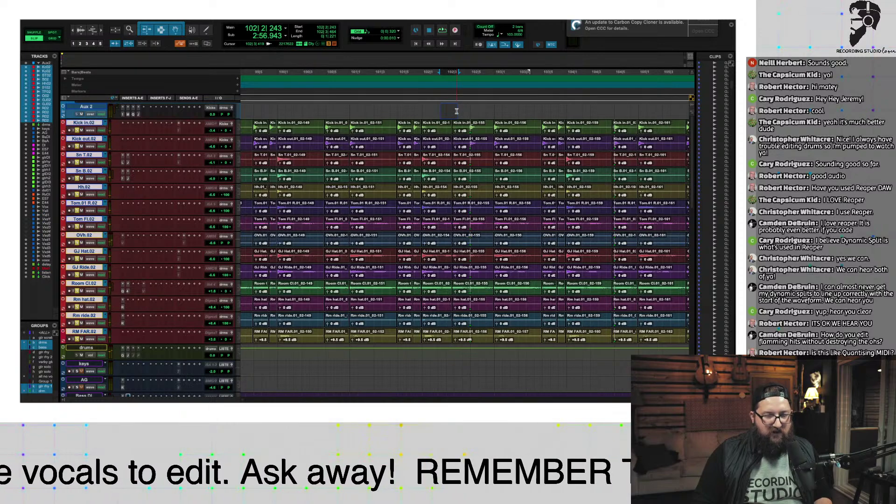
left_click_drag(449, 130, 442, 128)
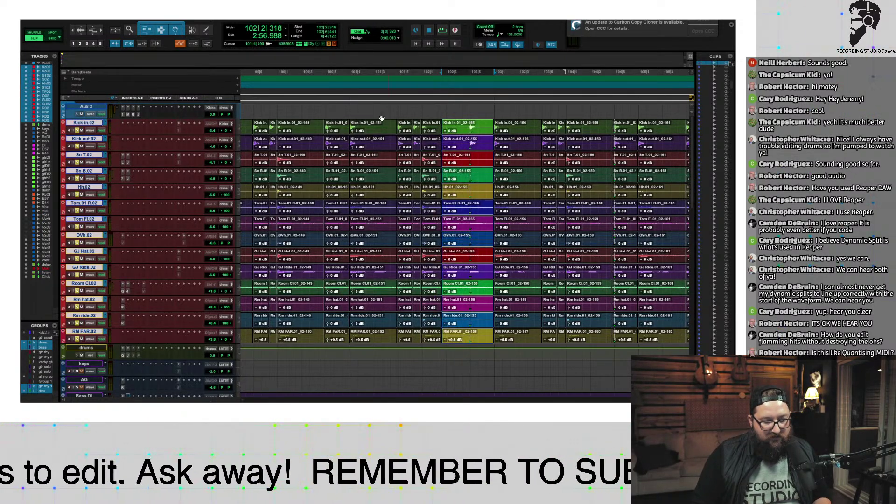